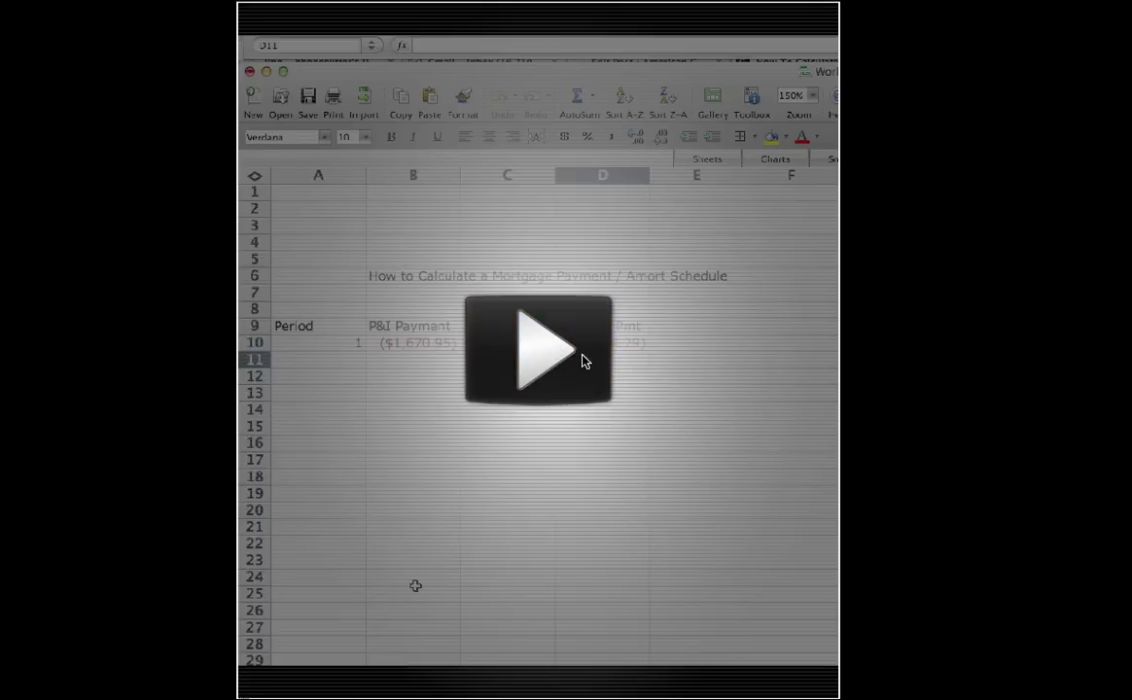
Move the worksheet title from row 6 up to B2
{"action": "left_click", "coordinate": [584, 361]}
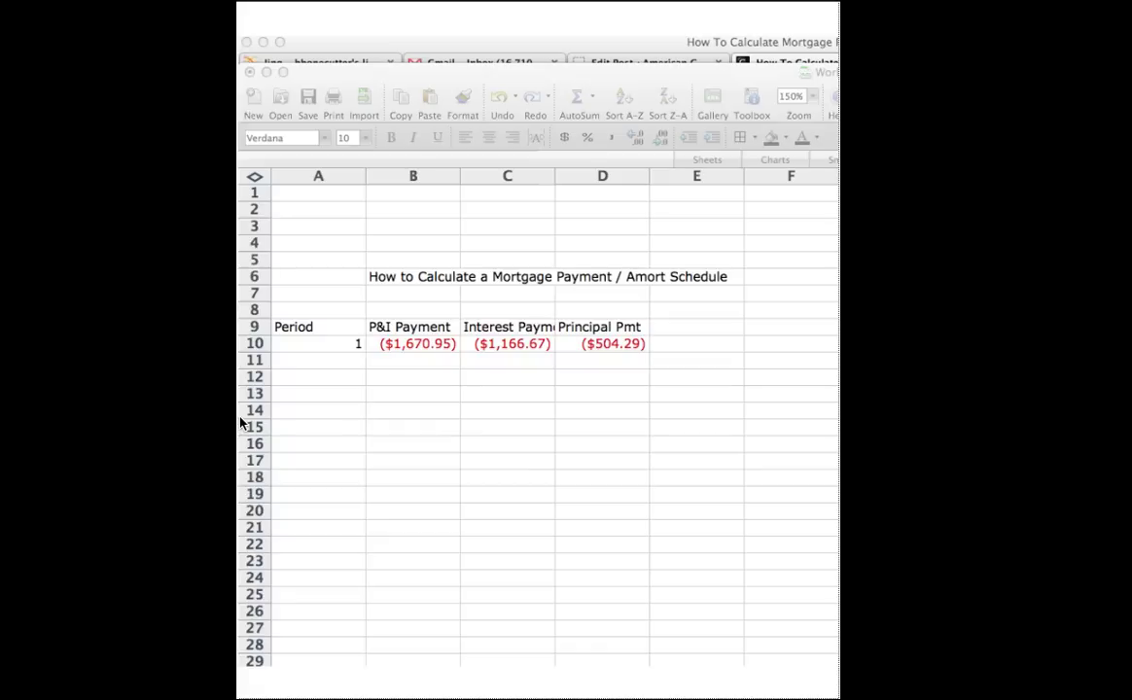
{"action": "left_click", "coordinate": [418, 342]}
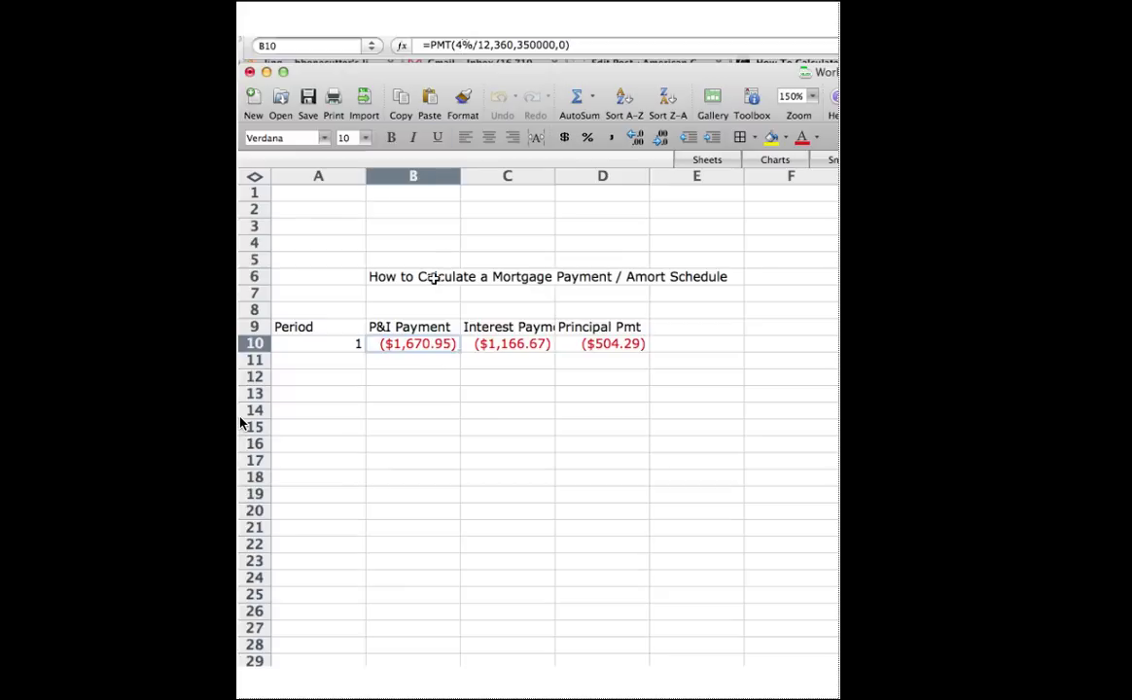
{"action": "left_click", "coordinate": [435, 277]}
{"action": "left_click_drag", "start_coordinate": [434, 277], "coordinate": [624, 215]}
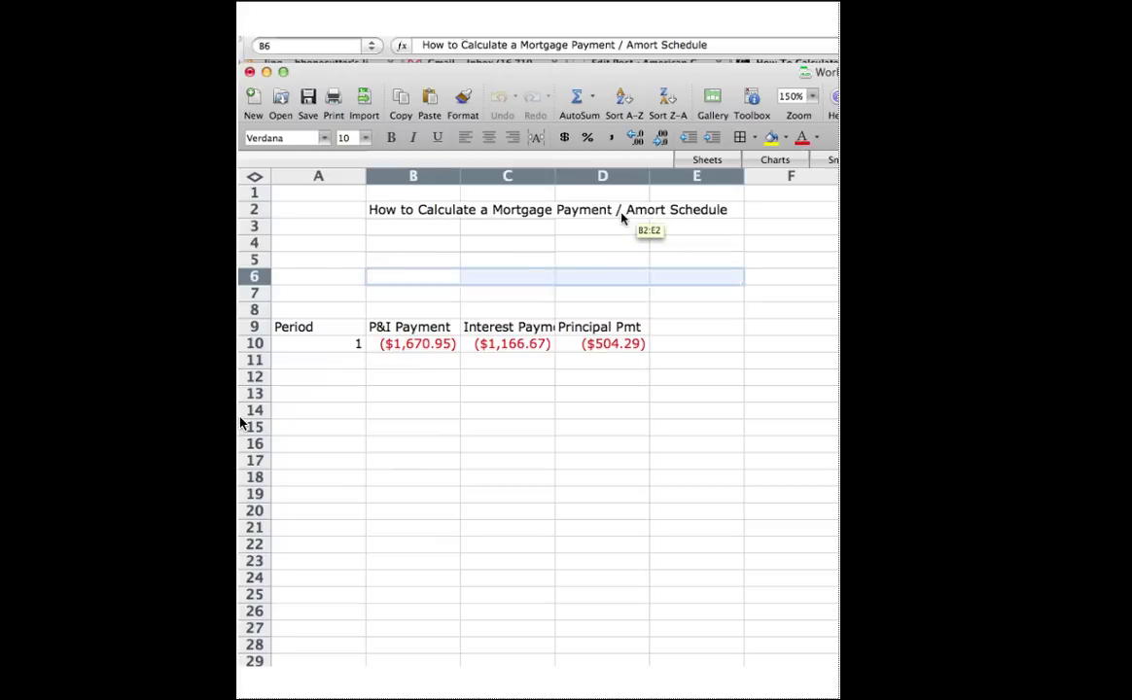
Enter the input labels Loan Amount, Rate and Term in A3:A5
{"action": "left_click", "coordinate": [344, 227]}
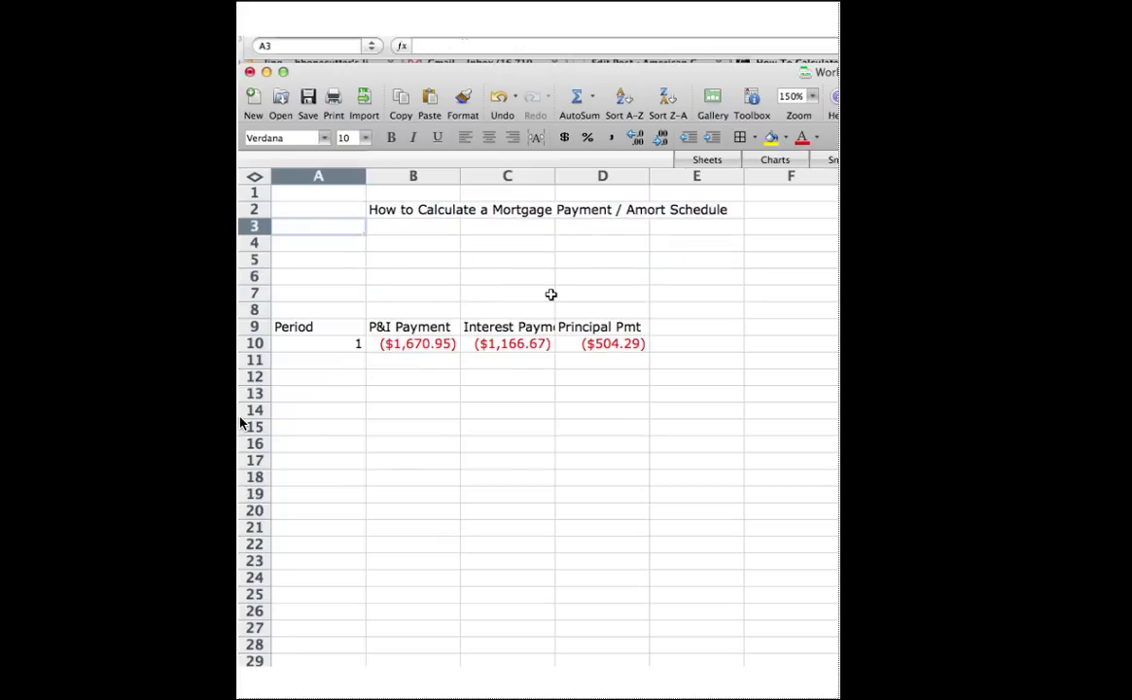
{"action": "type", "text": "Loan"}
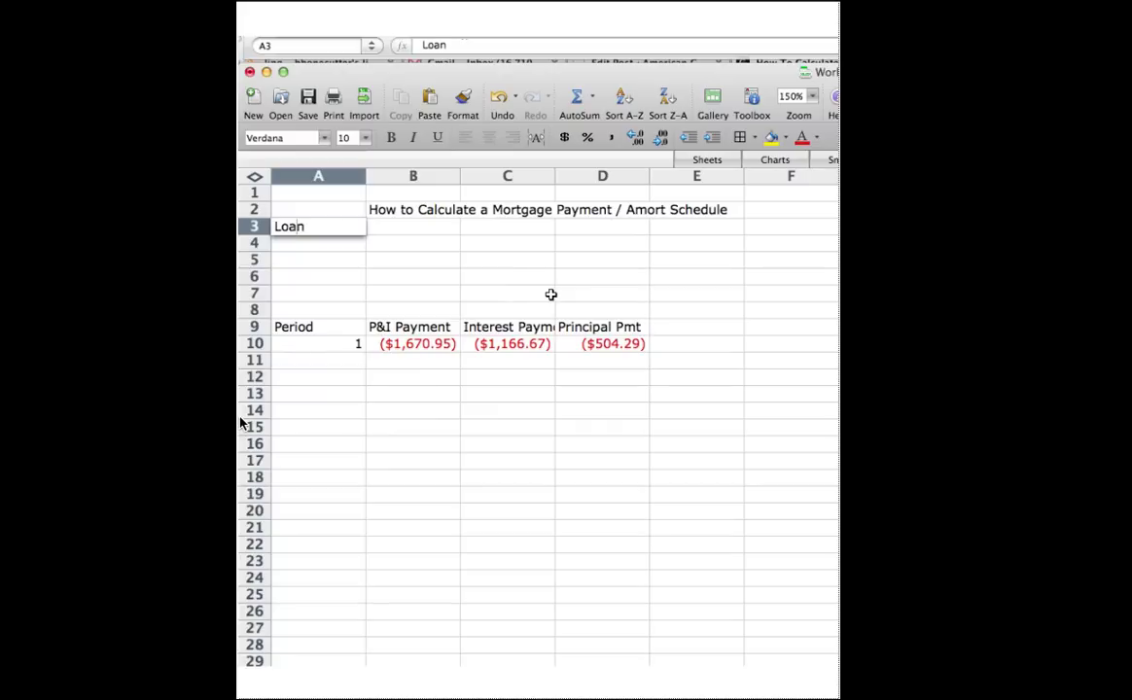
{"action": "type", "text": " Amount"}
{"action": "key", "text": "Return"}
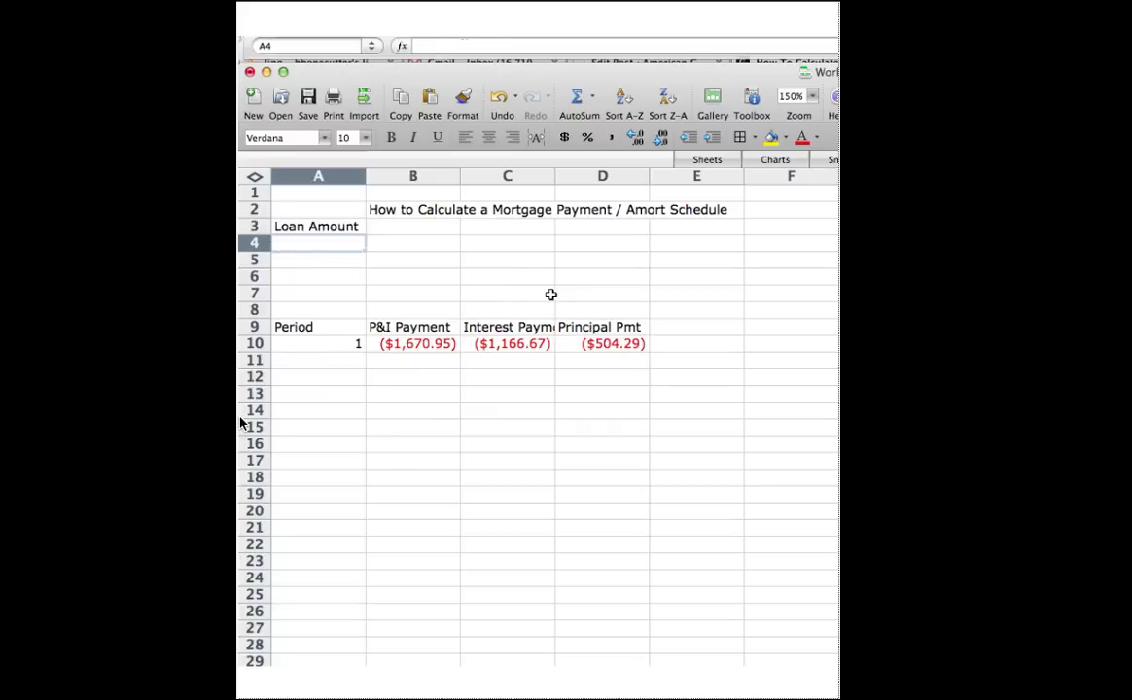
{"action": "type", "text": "Rate"}
{"action": "key", "text": "Return"}
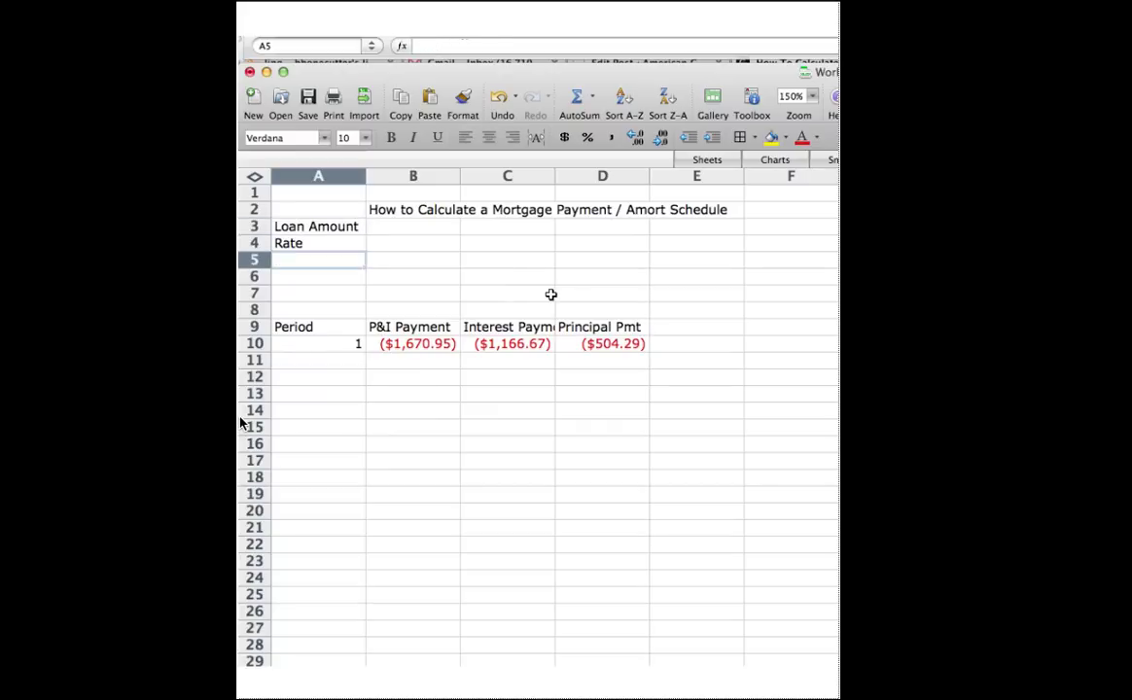
{"action": "type", "text": "Term"}
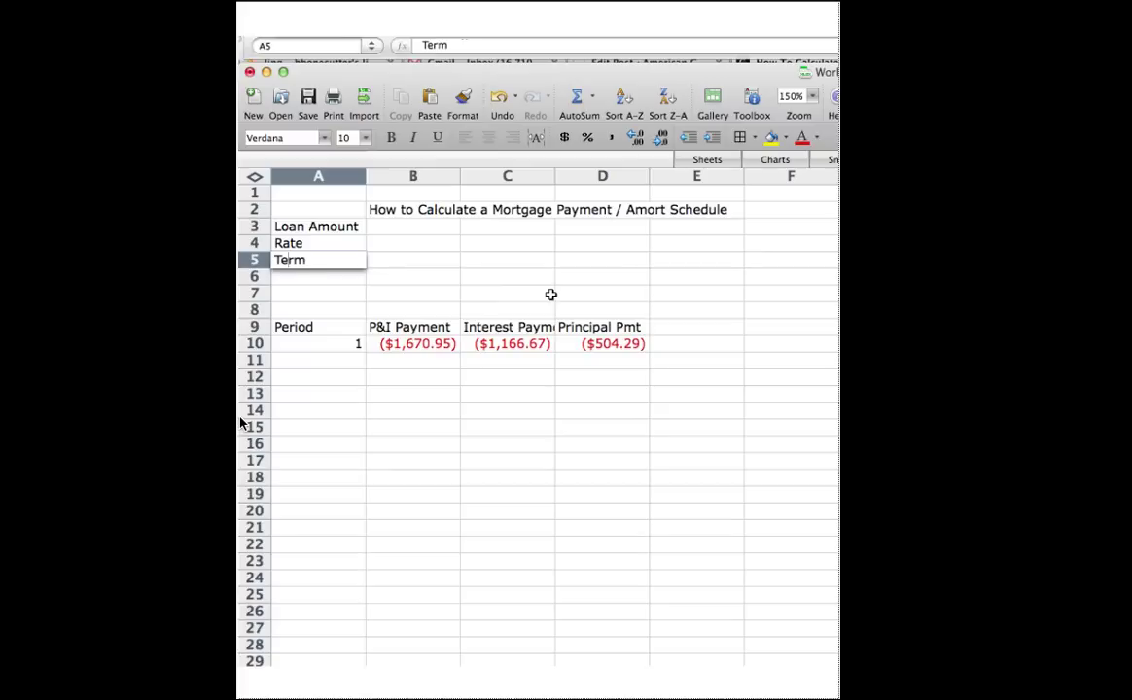
{"action": "key", "text": "Return"}
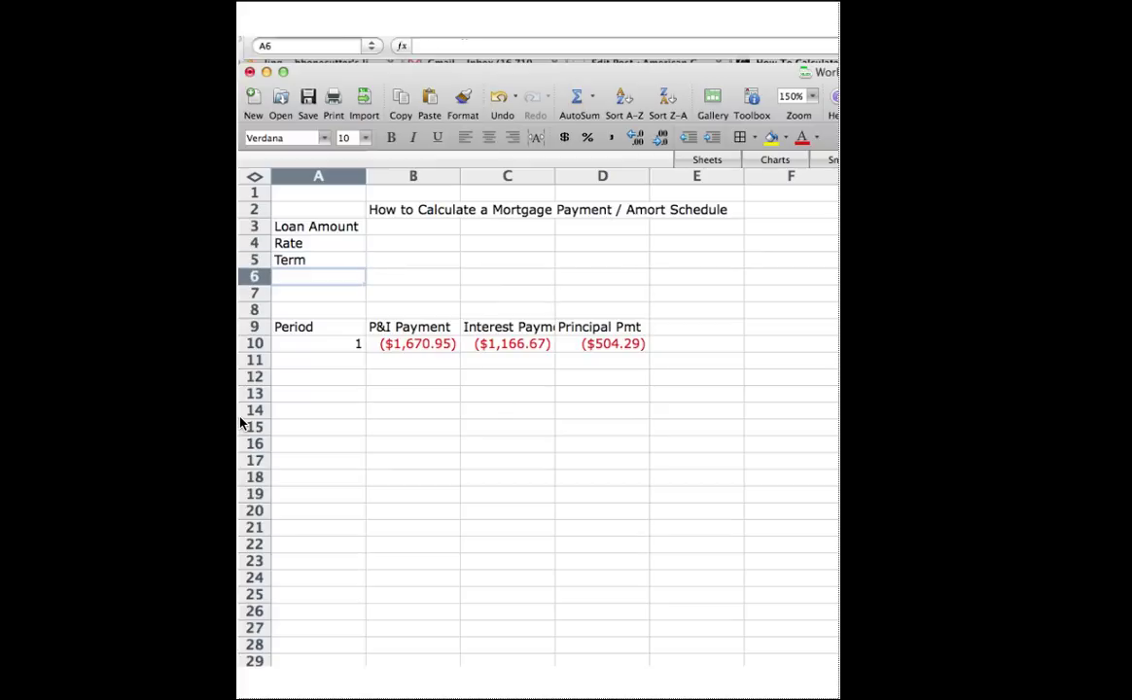
Add a 'Principal Balance' column heading in E9
{"action": "left_click", "coordinate": [686, 337]}
{"action": "left_click", "coordinate": [686, 329]}
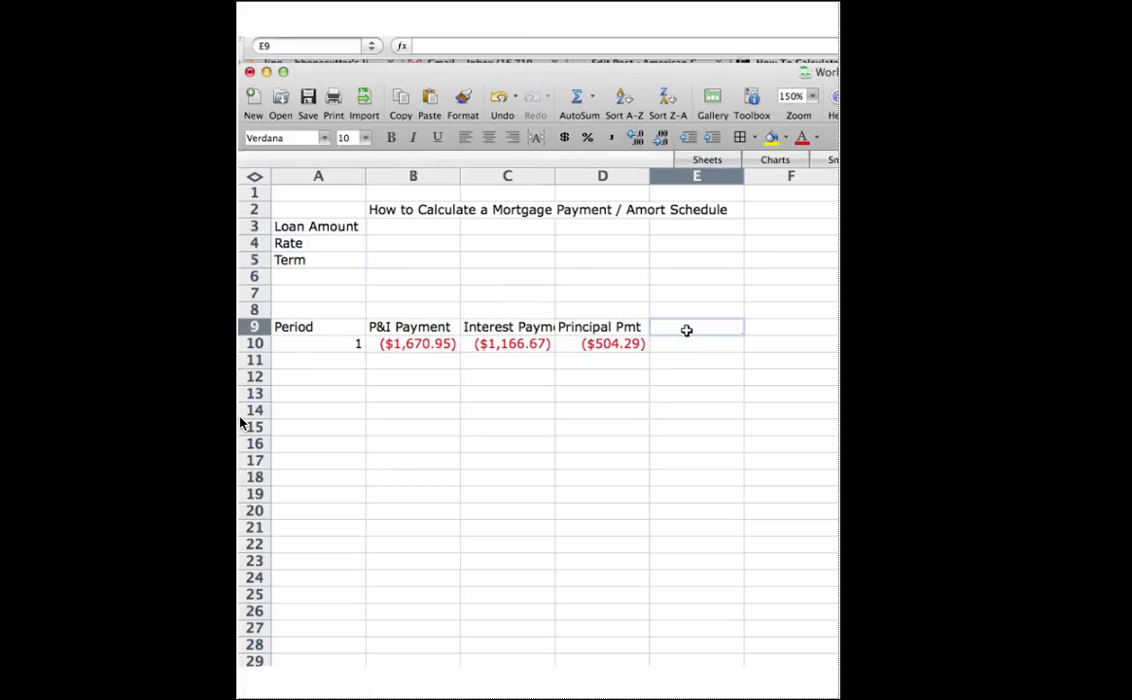
{"action": "type", "text": "P"}
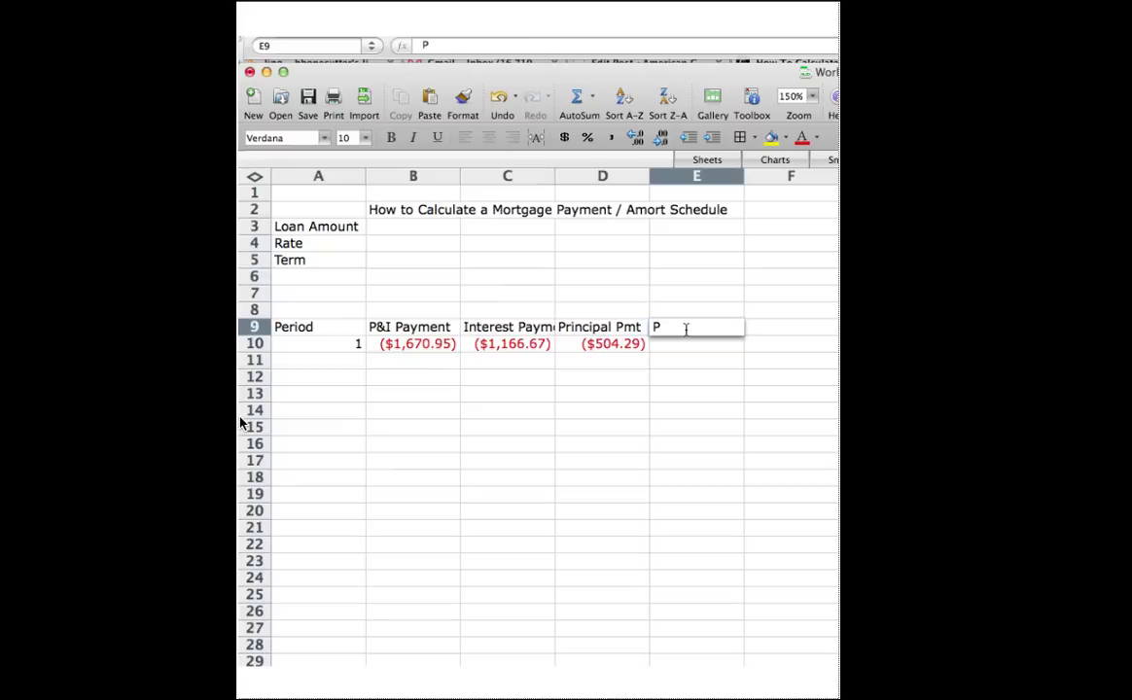
{"action": "type", "text": "rincipal Balance"}
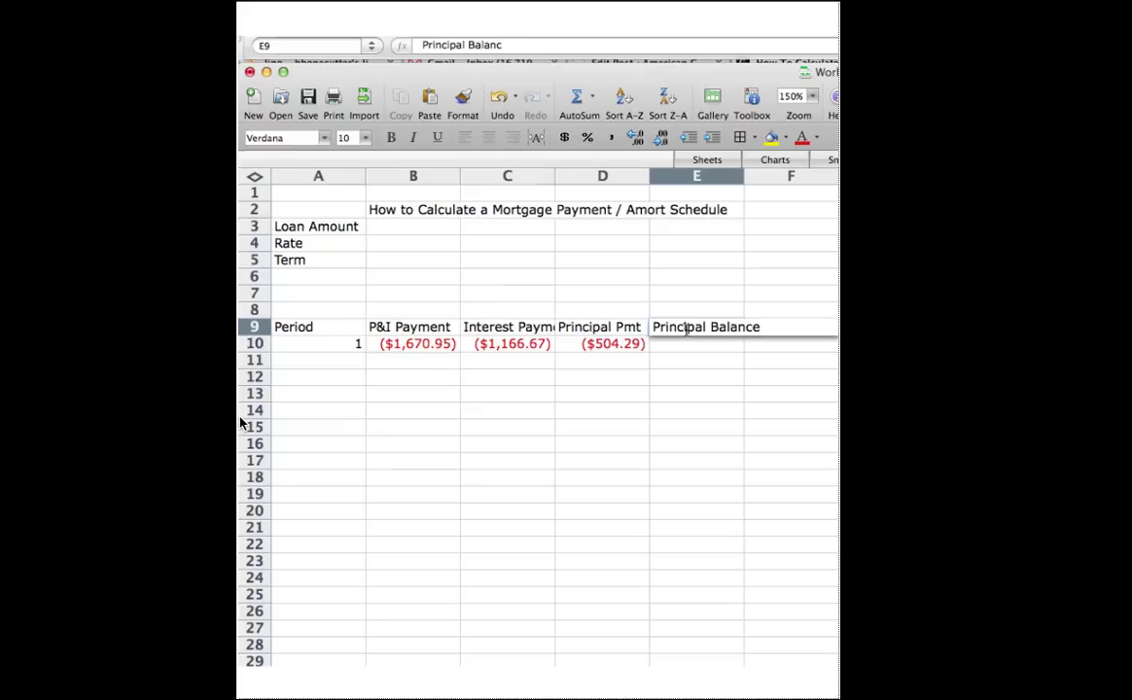
{"action": "key", "text": "Return"}
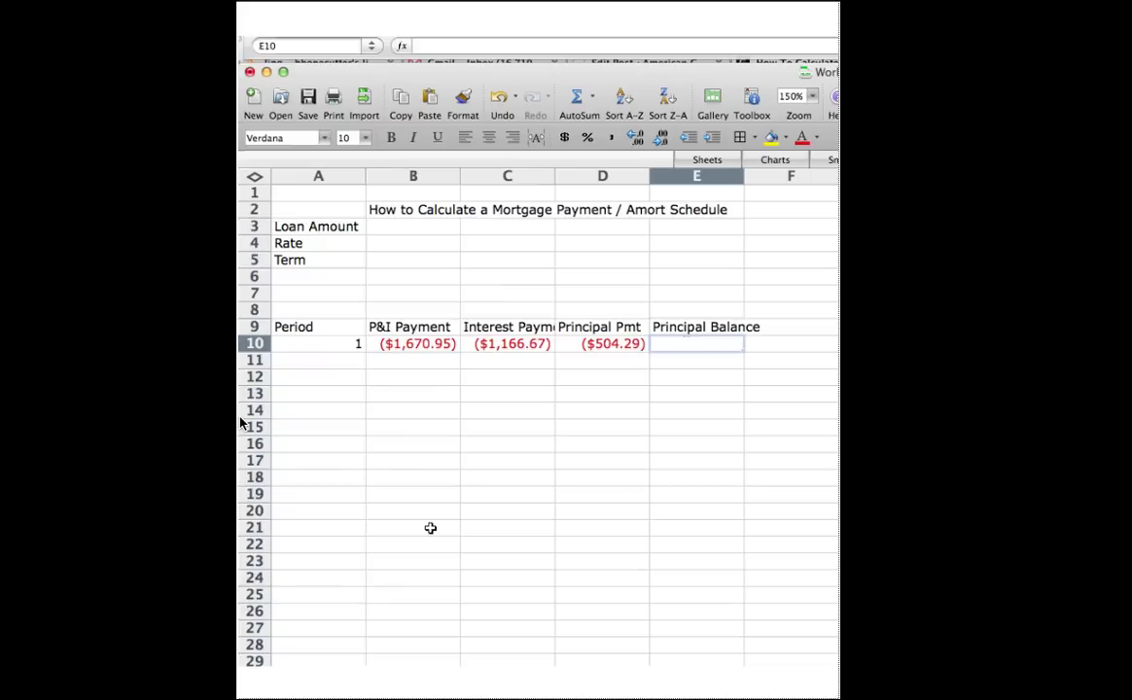
Fill in the inputs 350000, 4% and 360 in B3:B5
{"action": "left_click", "coordinate": [434, 348]}
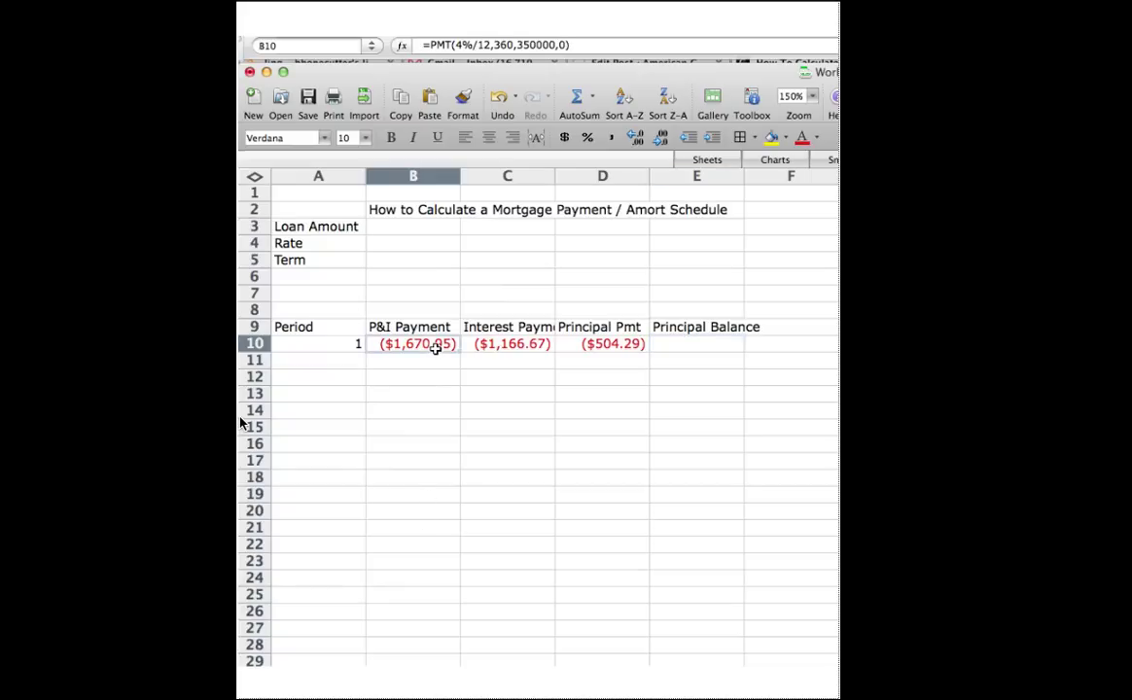
{"action": "left_click", "coordinate": [427, 231]}
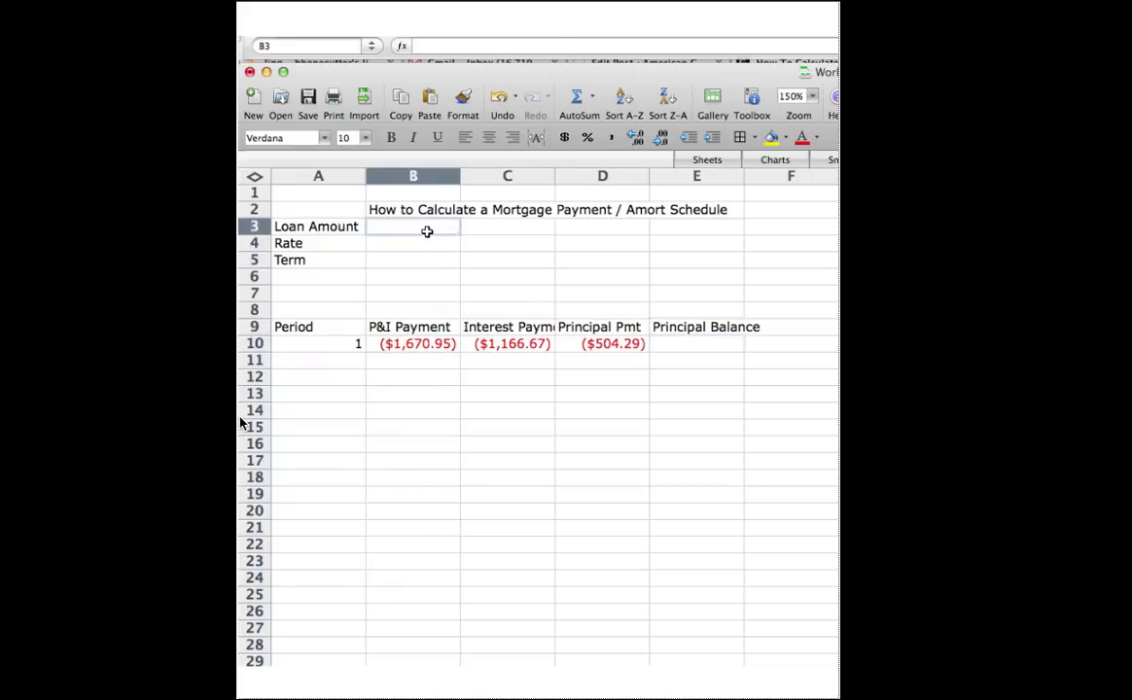
{"action": "type", "text": "350000"}
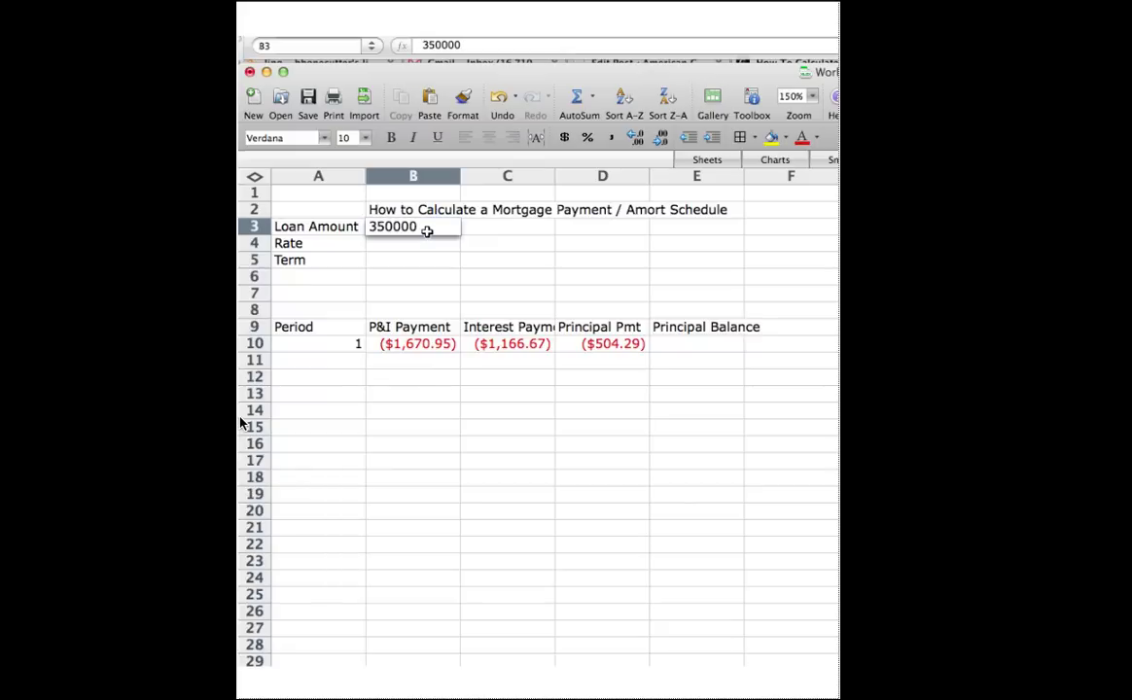
{"action": "key", "text": "Return"}
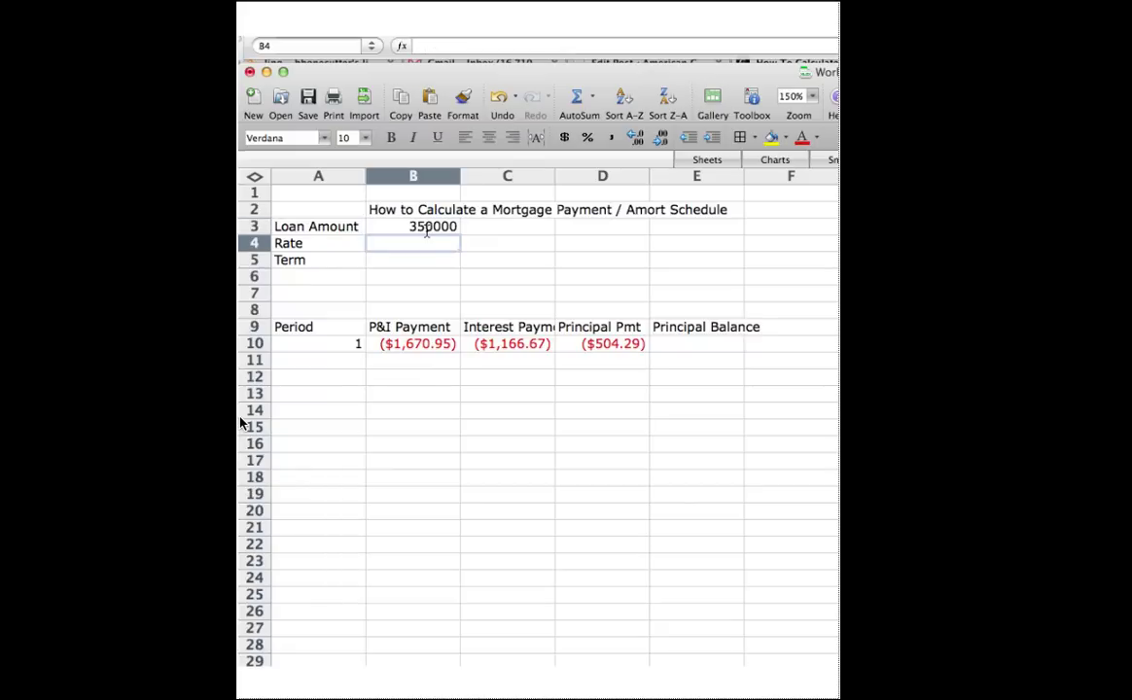
{"action": "type", "text": "4%"}
{"action": "key", "text": "Return"}
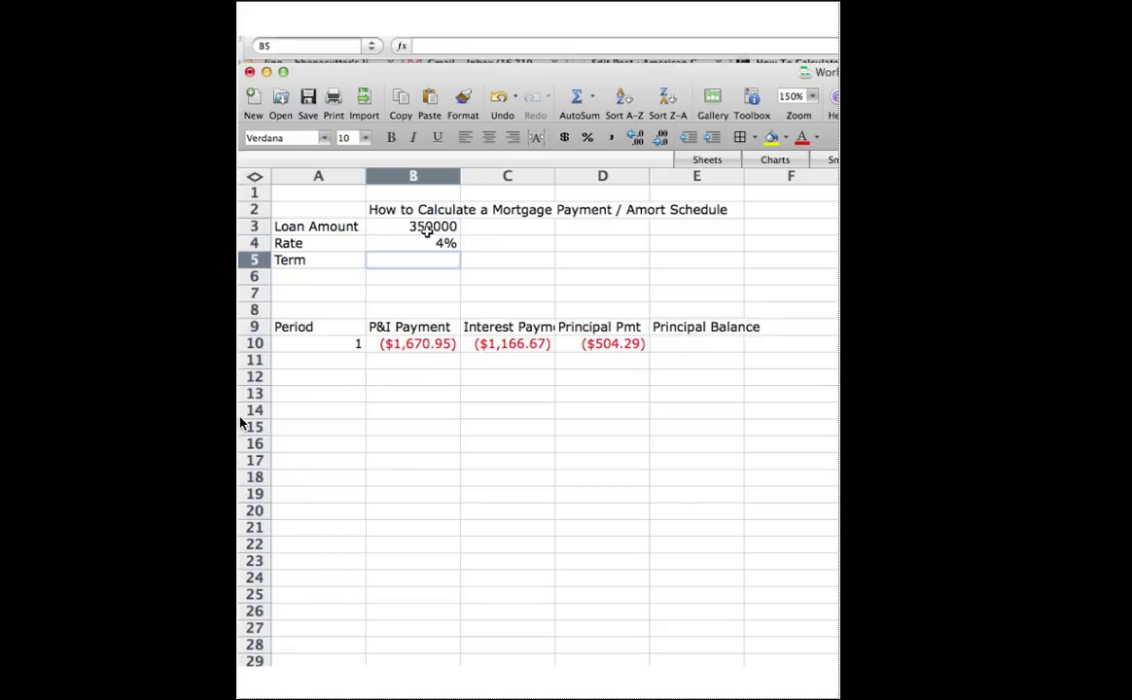
{"action": "type", "text": "360"}
{"action": "key", "text": "Return"}
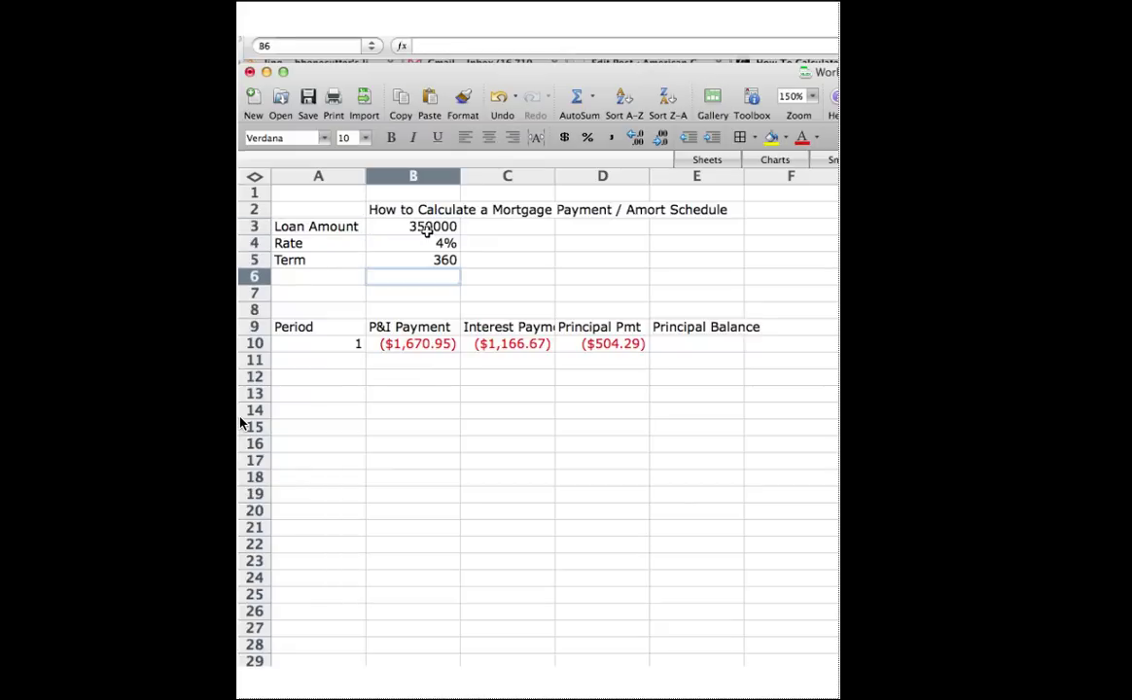
Replace the hard-coded rate in B10's PMT formula with a reference to B4
{"action": "left_click", "coordinate": [428, 345]}
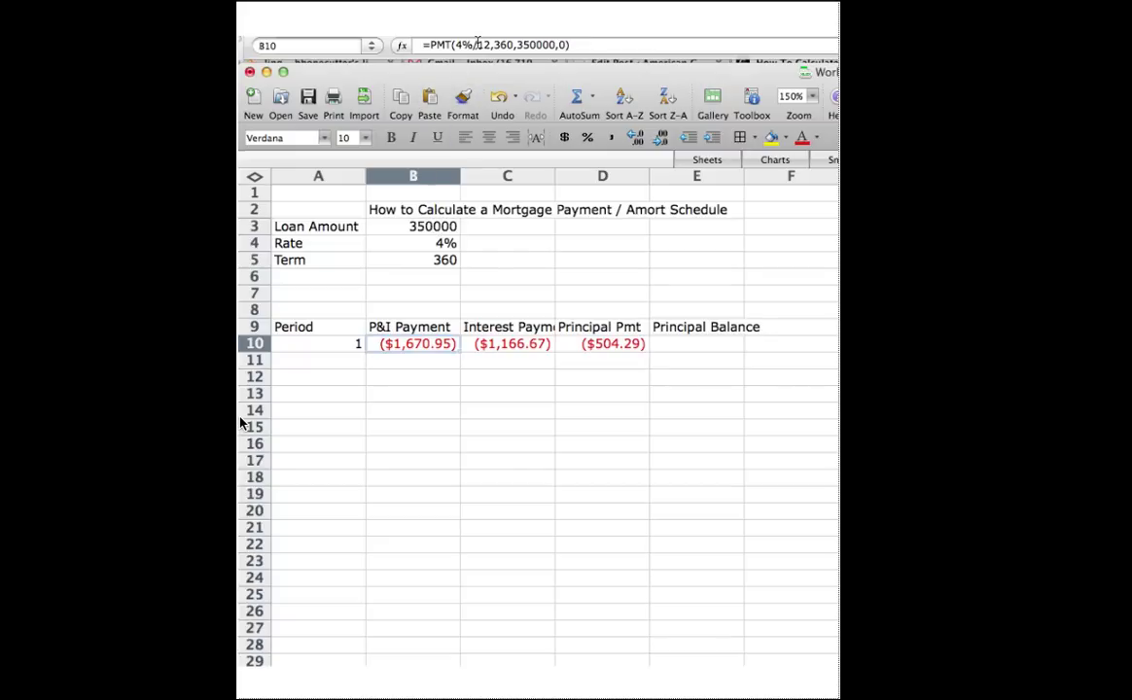
{"action": "left_click", "coordinate": [474, 46]}
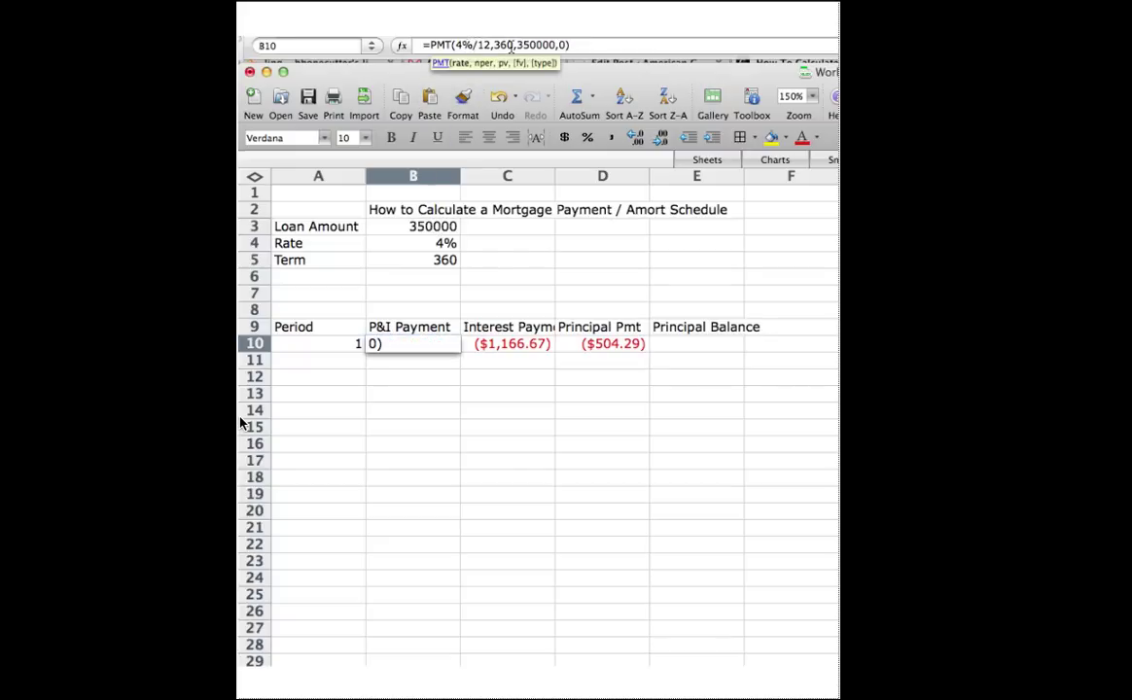
{"action": "key", "text": "BackSpace"}
{"action": "key", "text": "BackSpace"}
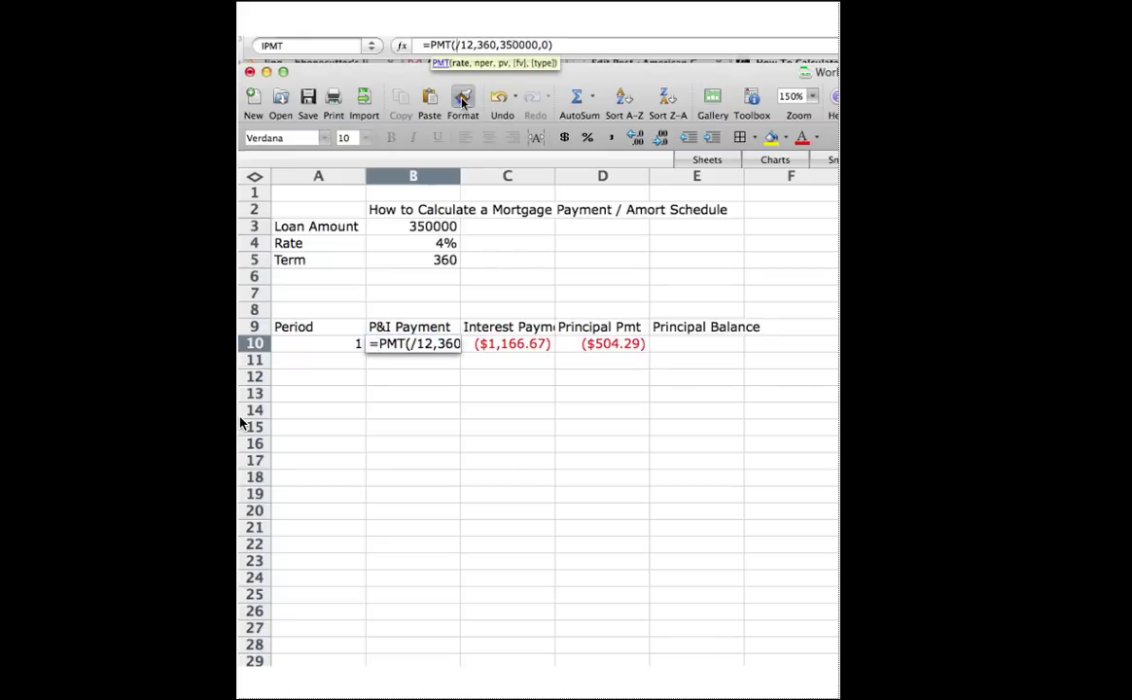
{"action": "left_click", "coordinate": [442, 243]}
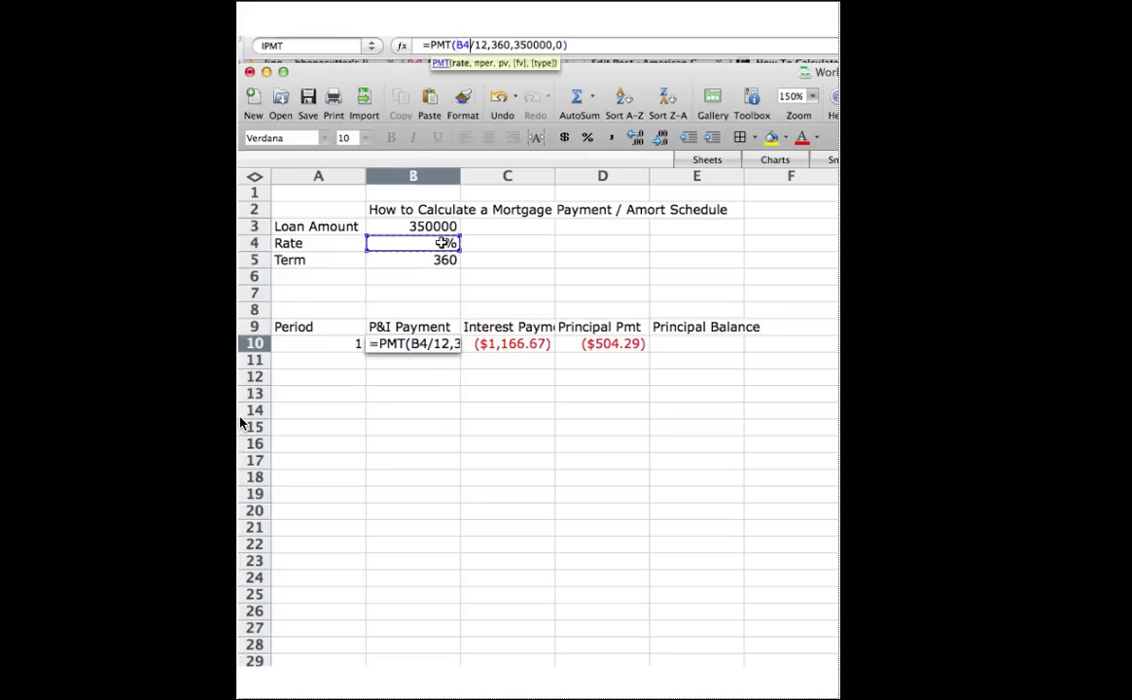
{"action": "key", "text": "Return"}
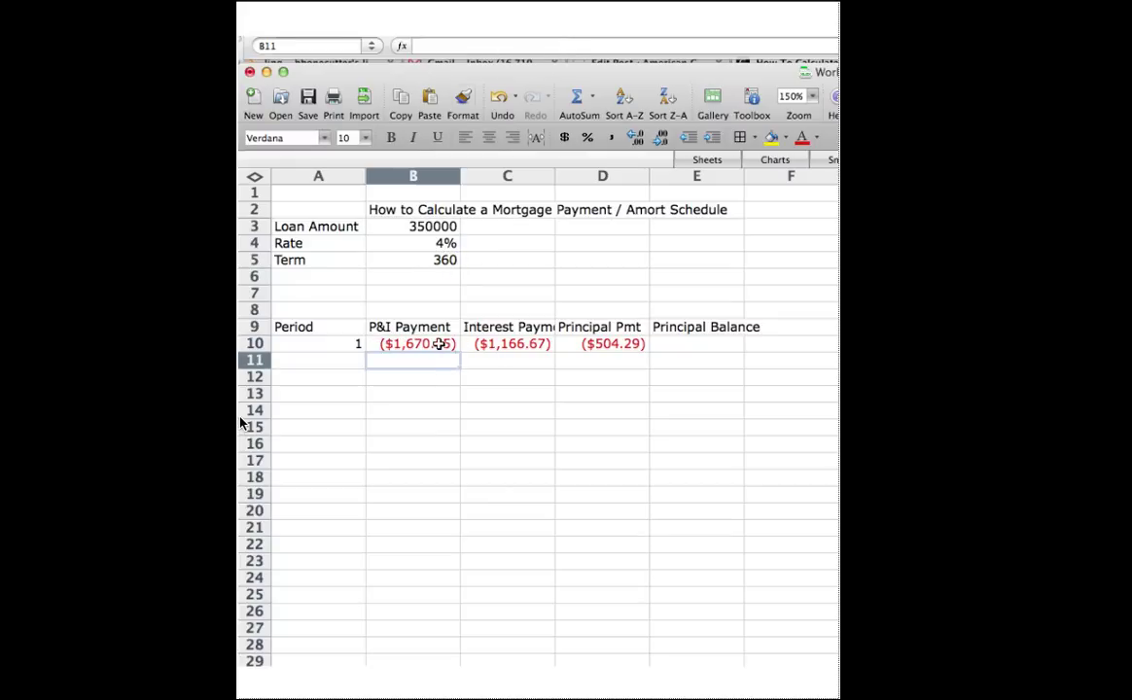
Replace the hard-coded 360 term in B10's PMT formula with a reference to B5
{"action": "left_click", "coordinate": [444, 345]}
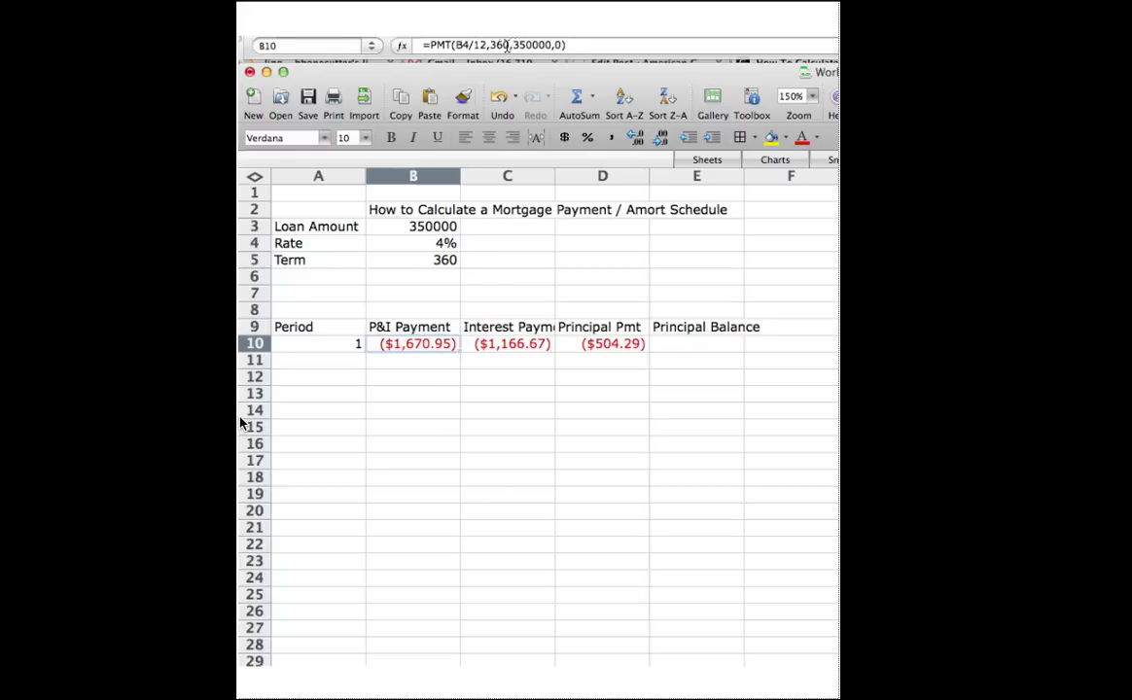
{"action": "left_click", "coordinate": [505, 45]}
{"action": "key", "text": "BackSpace"}
{"action": "key", "text": "BackSpace"}
{"action": "key", "text": "BackSpace"}
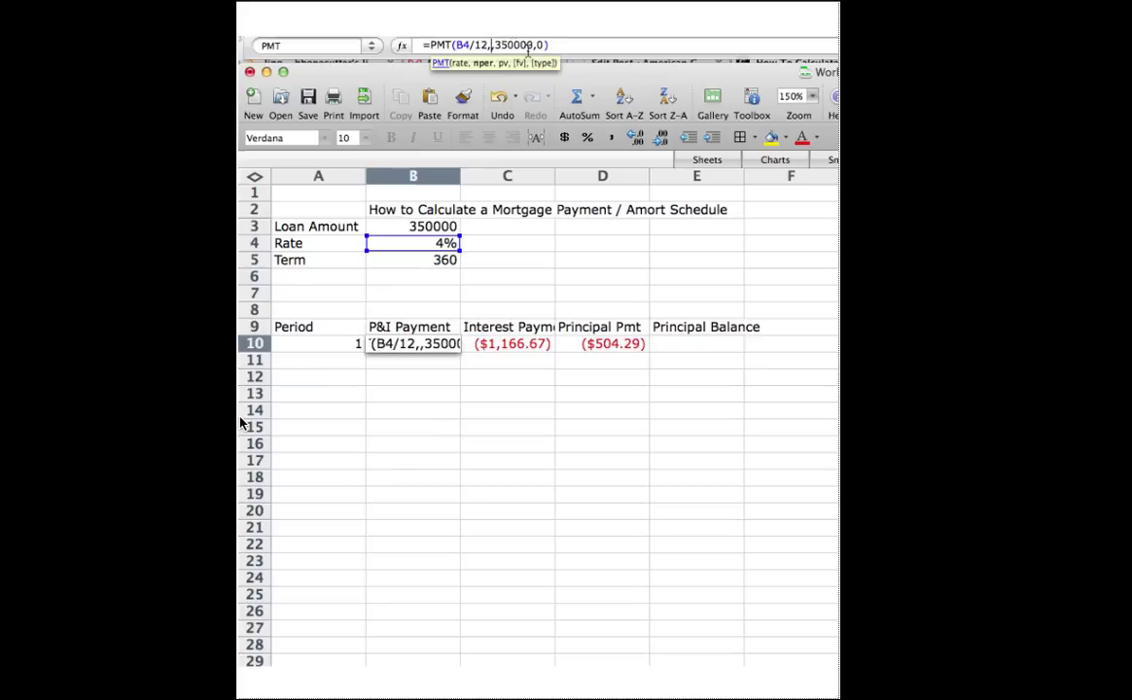
{"action": "left_click", "coordinate": [437, 260]}
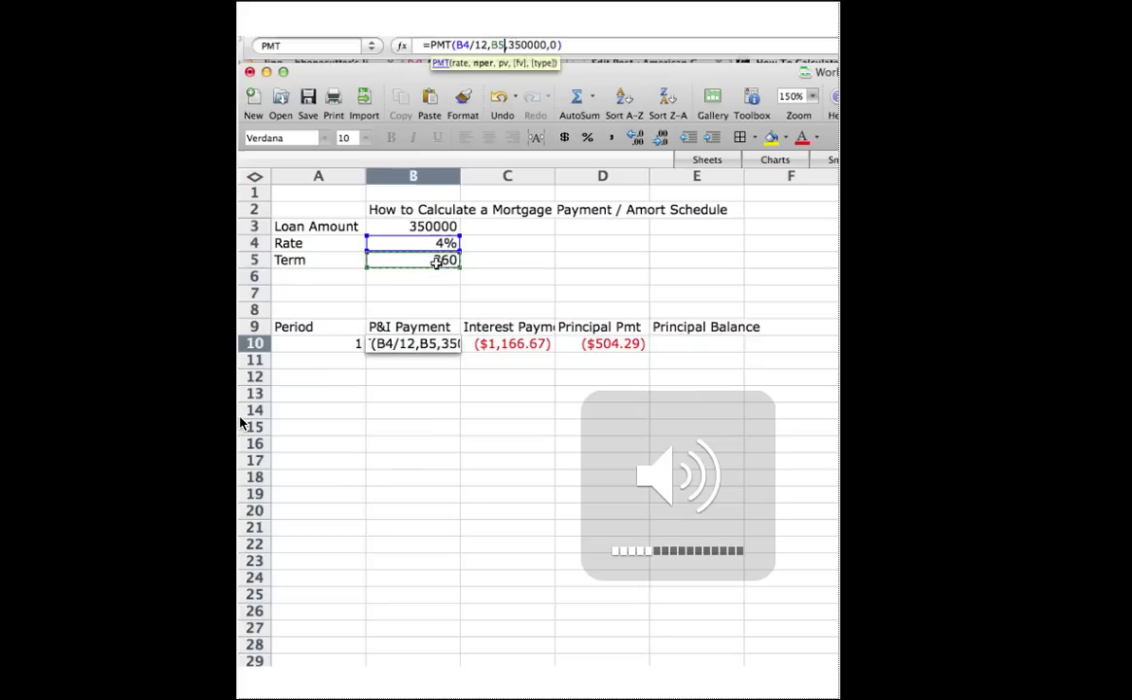
{"action": "key", "text": "Return"}
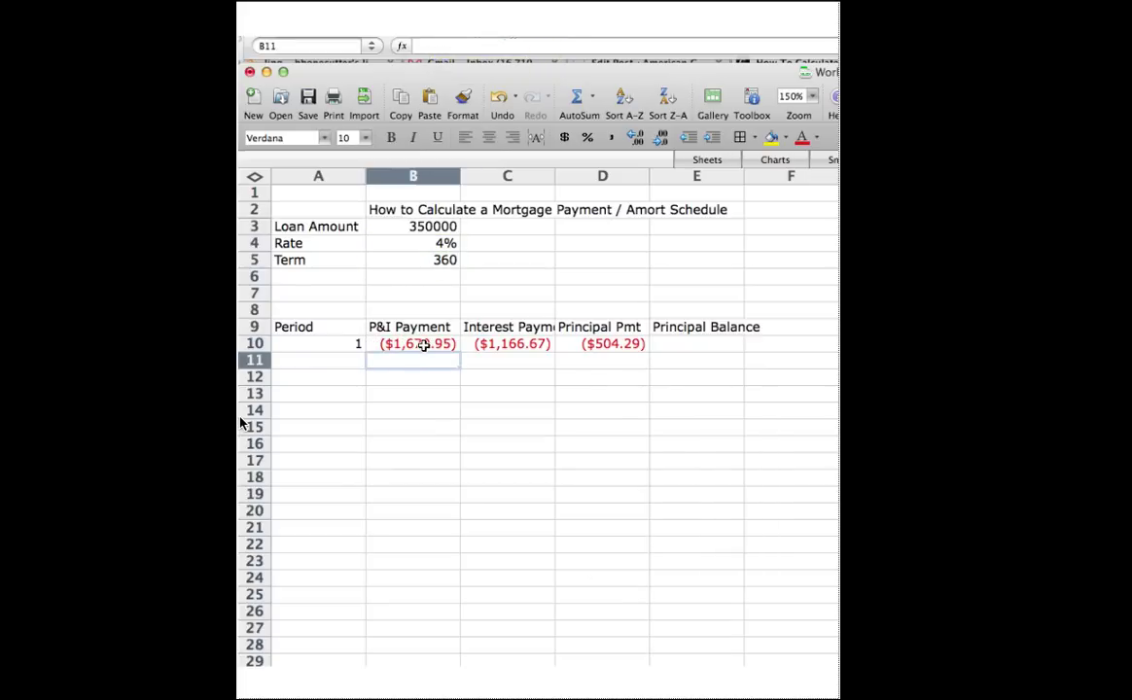
Replace the hard-coded 350000 with B3, giving =PMT(B4/12,B5,B3,0)
{"action": "left_click", "coordinate": [423, 345]}
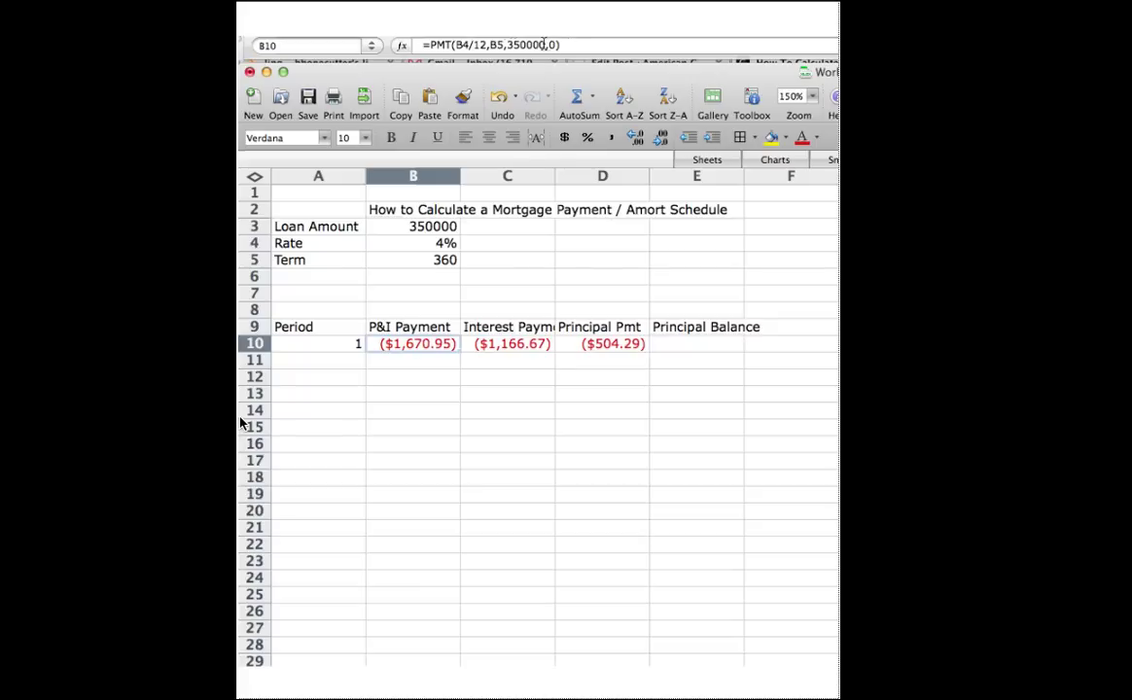
{"action": "double_click", "coordinate": [509, 45]}
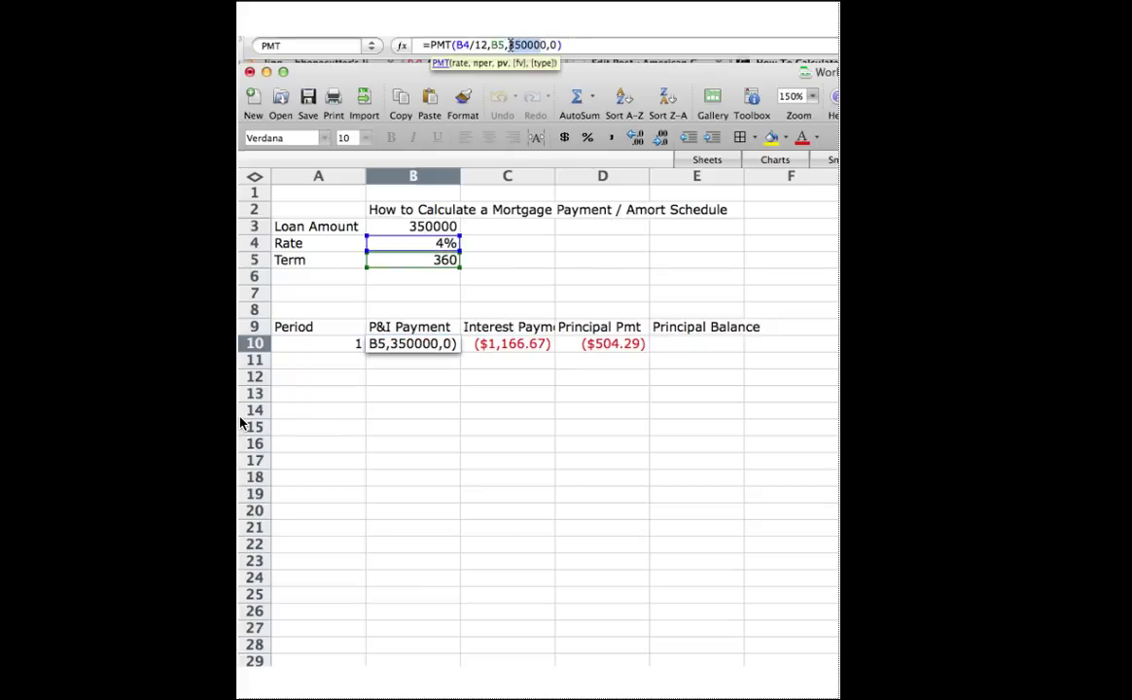
{"action": "key", "text": "BackSpace"}
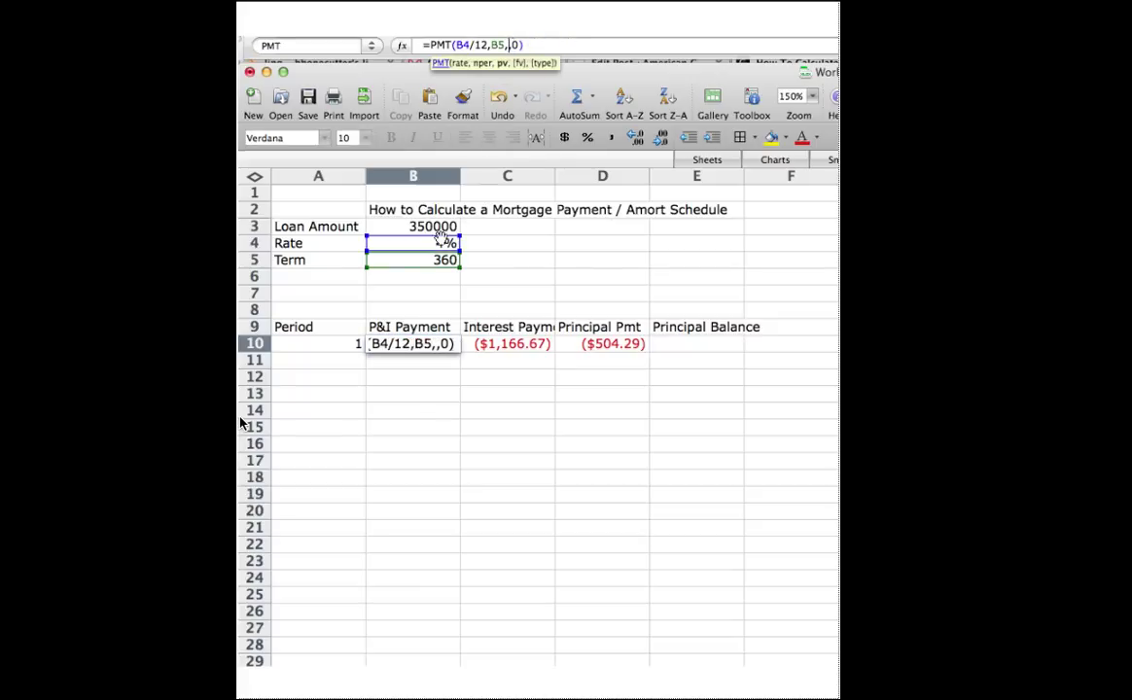
{"action": "left_click", "coordinate": [432, 227]}
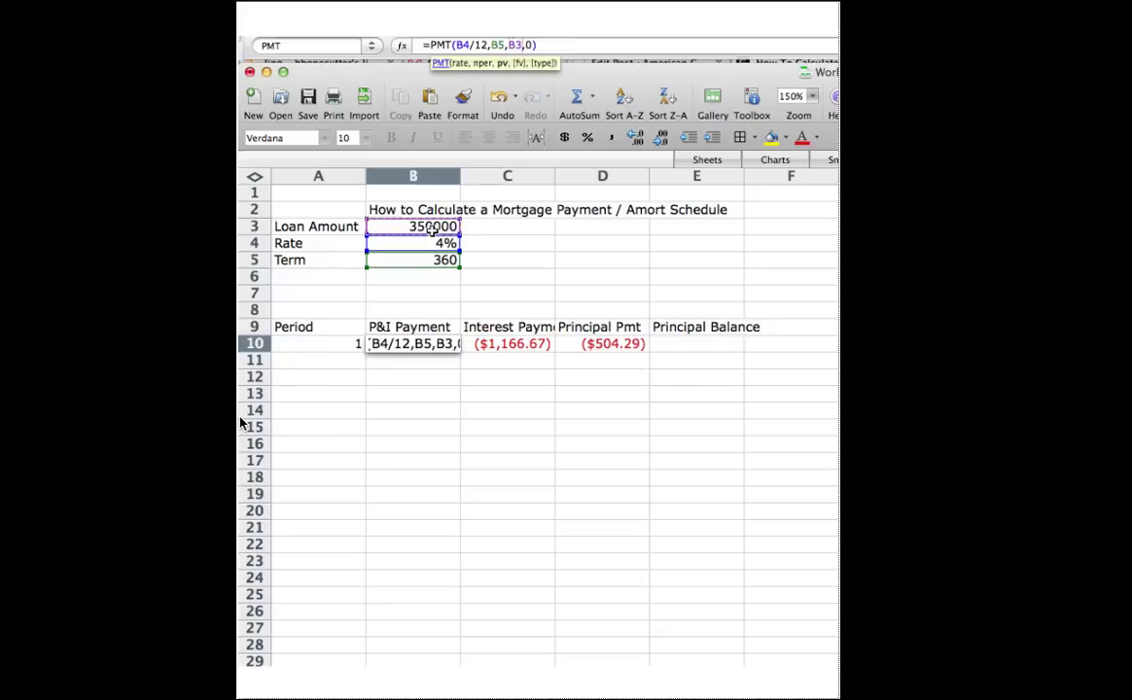
{"action": "key", "text": "Return"}
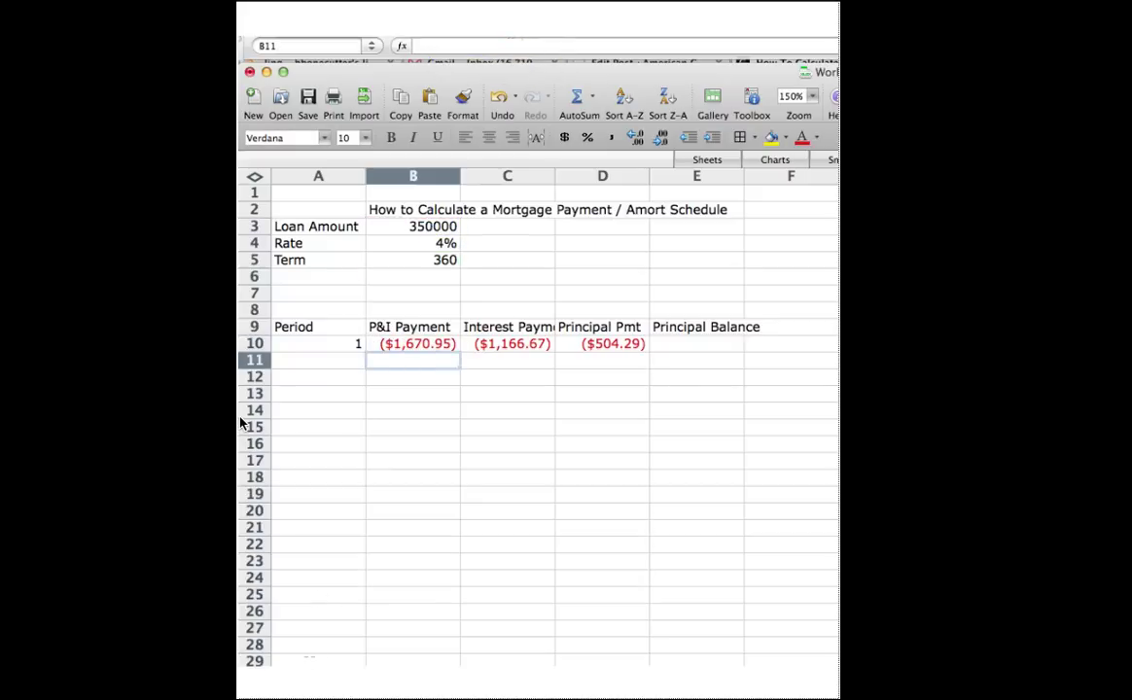
In C10's IPMT formula, replace the 4% rate with B4 and 360 term with B5
{"action": "left_click", "coordinate": [515, 345]}
{"action": "left_click", "coordinate": [515, 346]}
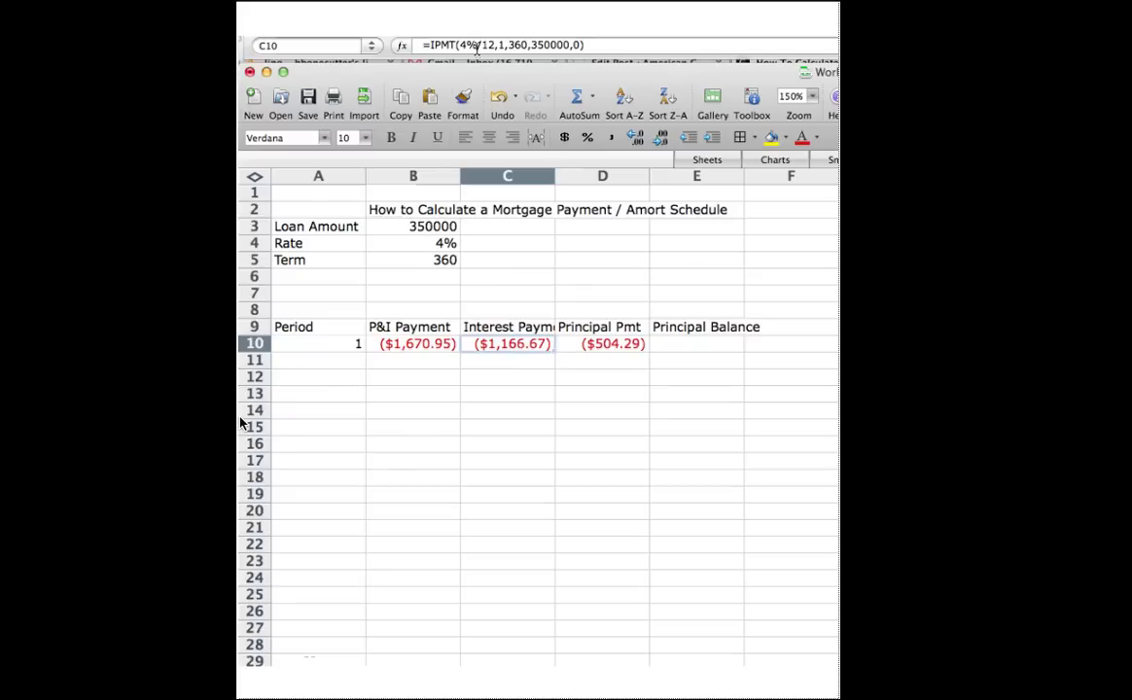
{"action": "left_click", "coordinate": [476, 46]}
{"action": "key", "text": "BackSpace"}
{"action": "key", "text": "BackSpace"}
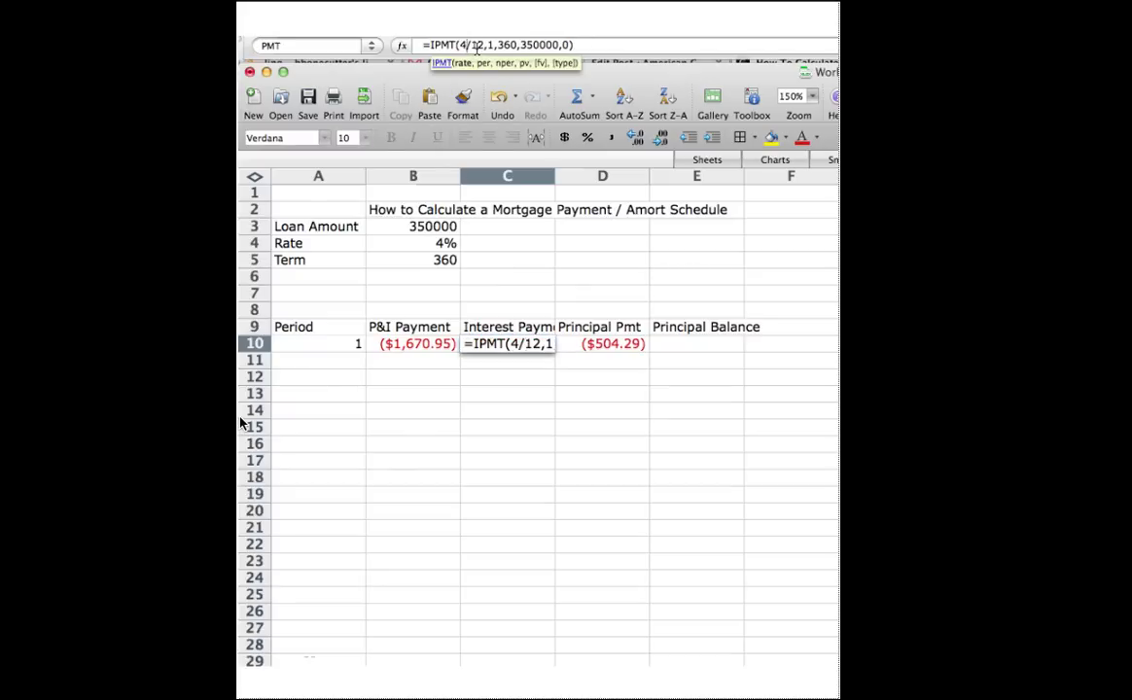
{"action": "left_click", "coordinate": [435, 245]}
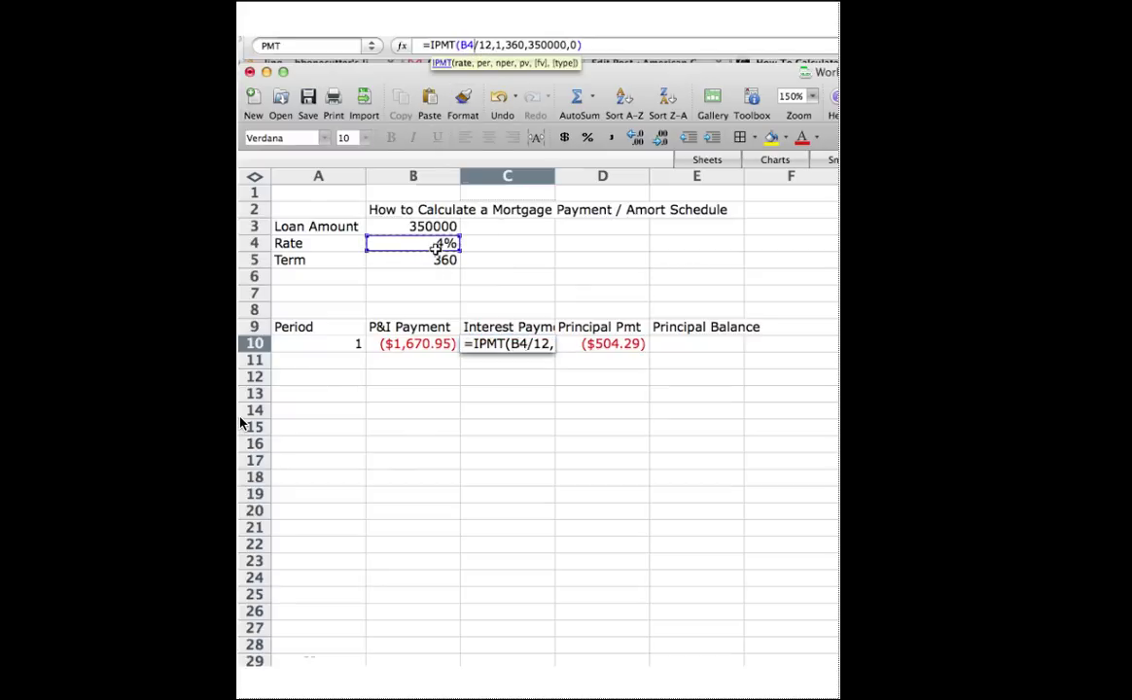
{"action": "double_click", "coordinate": [515, 44]}
{"action": "key", "text": "BackSpace"}
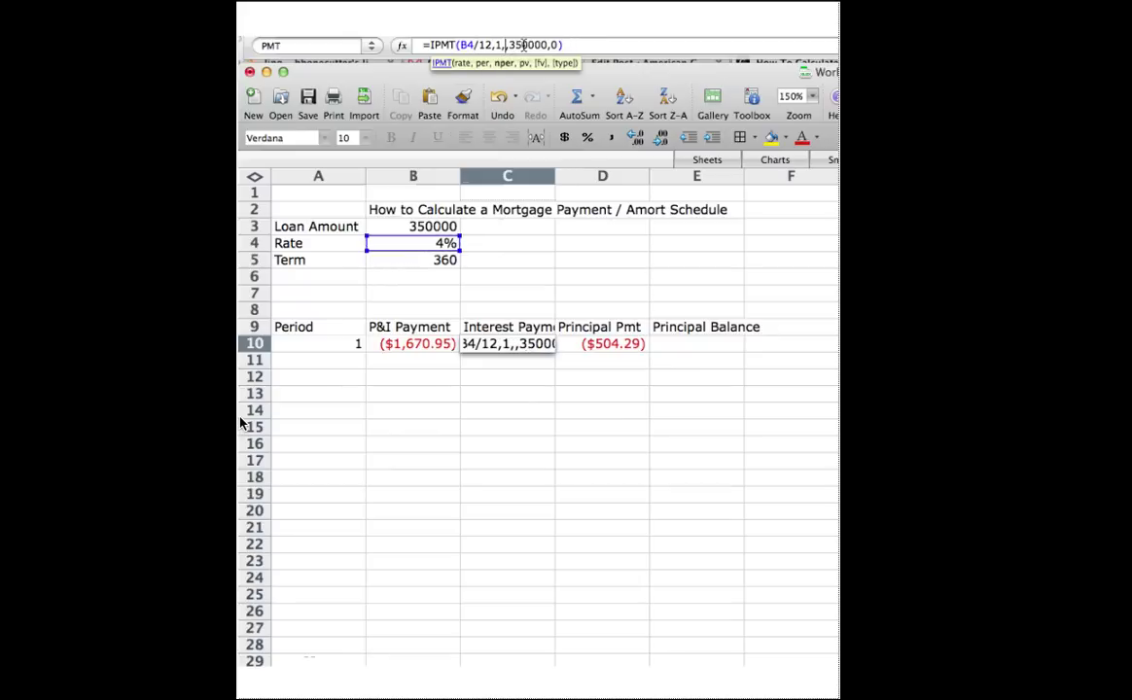
{"action": "left_click", "coordinate": [432, 260]}
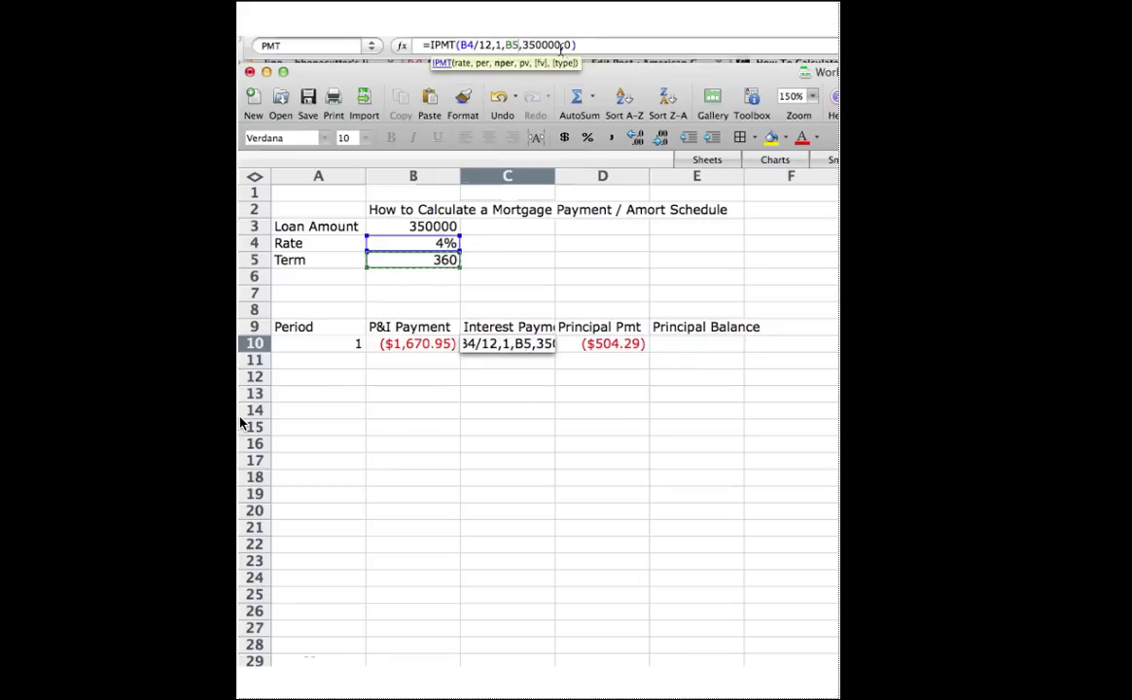
Replace 350000 with B3 and the period 1 with A10 in the IPMT formula
{"action": "left_click_drag", "start_coordinate": [561, 45], "coordinate": [522, 46]}
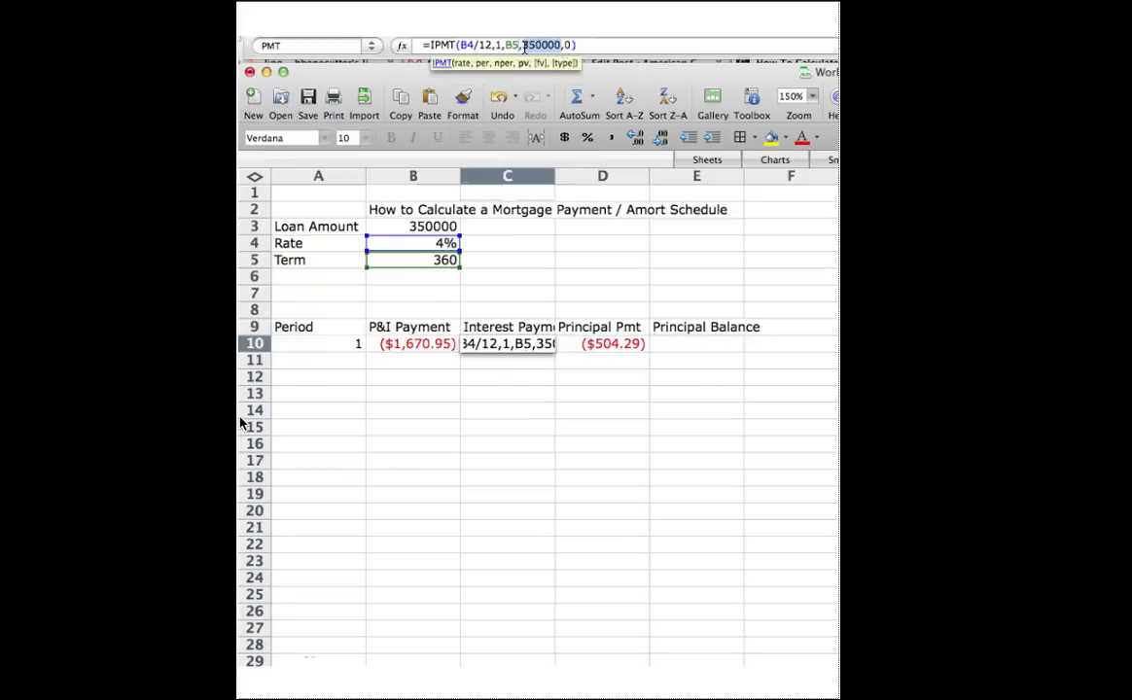
{"action": "left_click", "coordinate": [440, 226]}
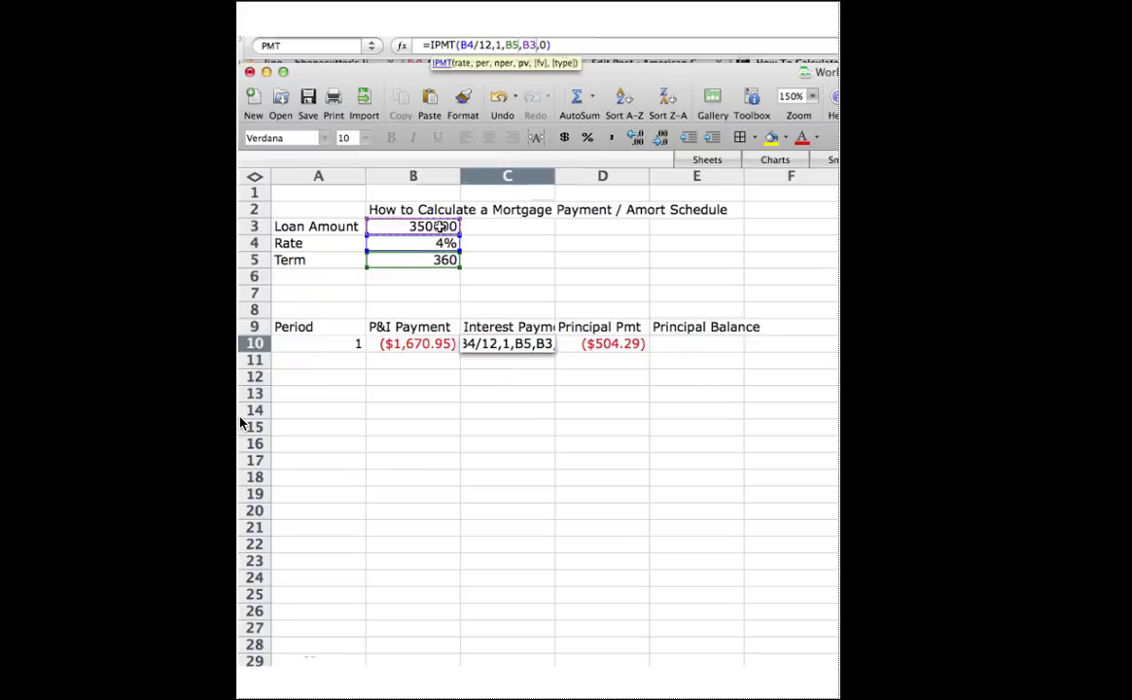
{"action": "left_click", "coordinate": [498, 45]}
{"action": "left_click", "coordinate": [521, 44]}
{"action": "left_click", "coordinate": [484, 63]}
{"action": "key", "text": "Delete"}
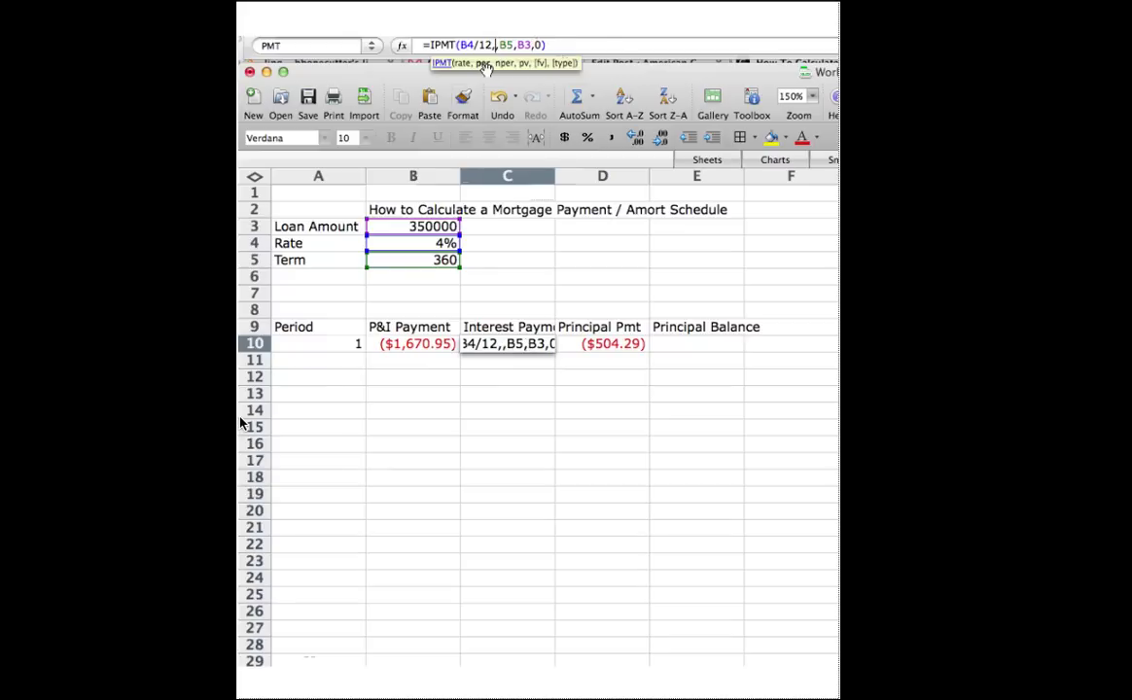
{"action": "left_click", "coordinate": [338, 350]}
{"action": "key", "text": "Return"}
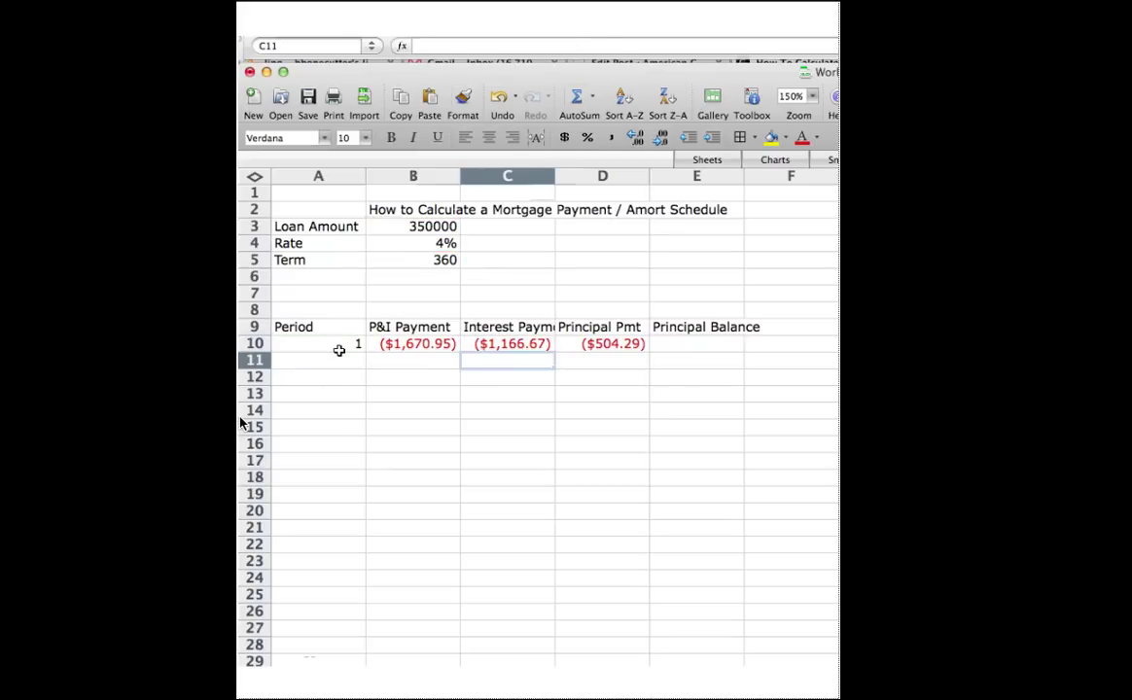
Enter =A10+1 in A11 and fill it down to row 29 so periods run 1–20
{"action": "left_click", "coordinate": [343, 347]}
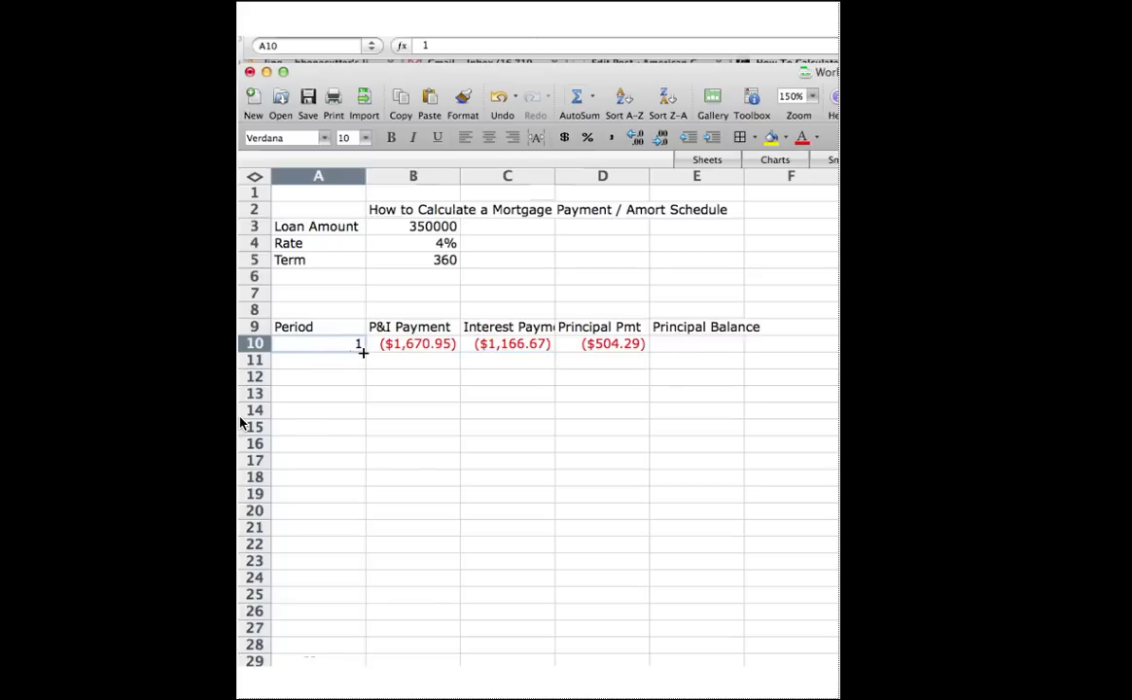
{"action": "mouse_move", "coordinate": [363, 349]}
{"action": "left_mouse_down"}
{"action": "mouse_move", "coordinate": [358, 483]}
{"action": "mouse_move", "coordinate": [372, 348]}
{"action": "mouse_move", "coordinate": [343, 346]}
{"action": "mouse_move", "coordinate": [346, 361]}
{"action": "left_mouse_up"}
{"action": "left_click", "coordinate": [345, 360]}
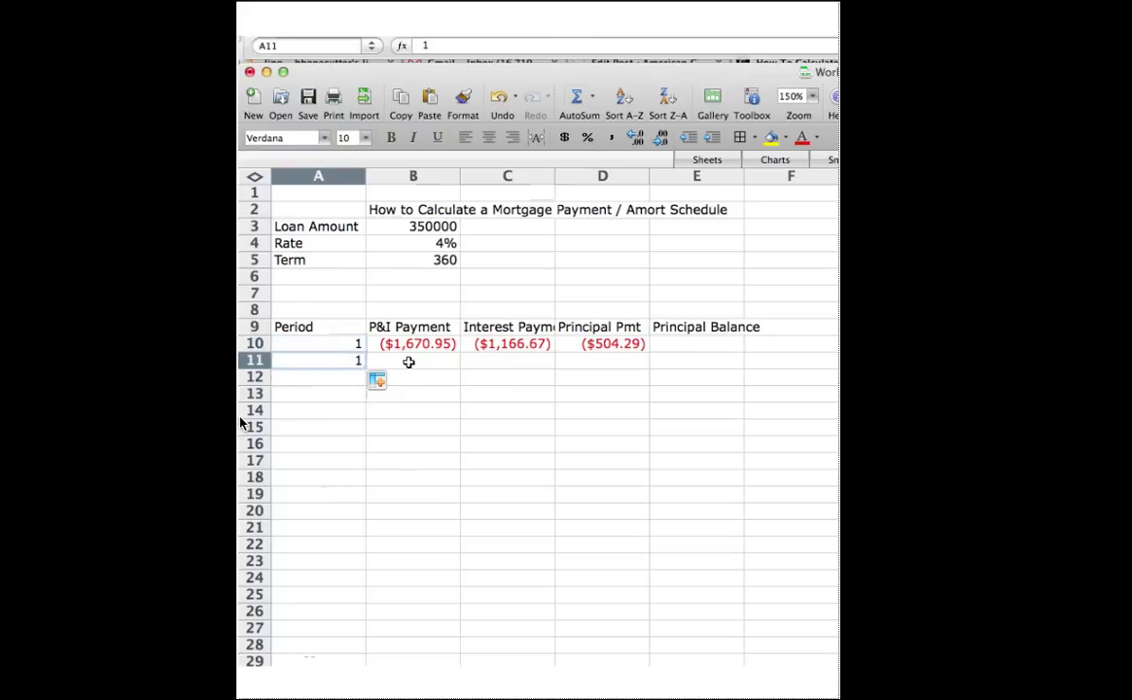
{"action": "type", "text": "="}
{"action": "key", "text": "Up"}
{"action": "type", "text": "+"}
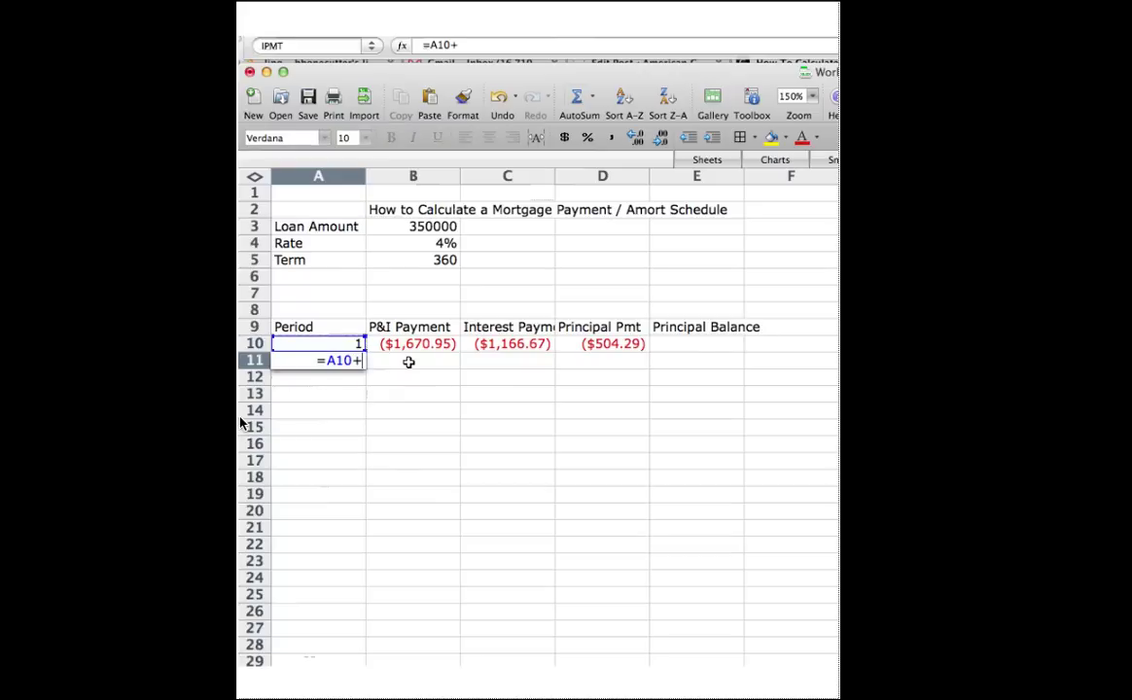
{"action": "type", "text": "1"}
{"action": "key", "text": "Return"}
{"action": "left_click", "coordinate": [357, 362]}
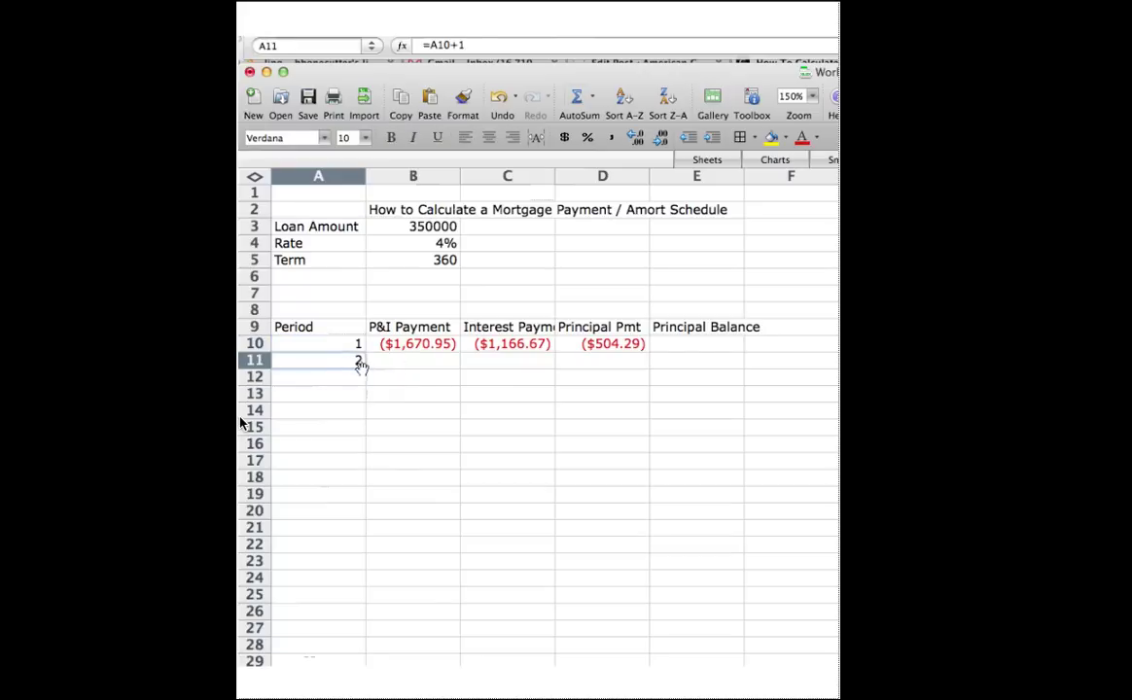
{"action": "left_click_drag", "start_coordinate": [360, 365], "coordinate": [350, 658]}
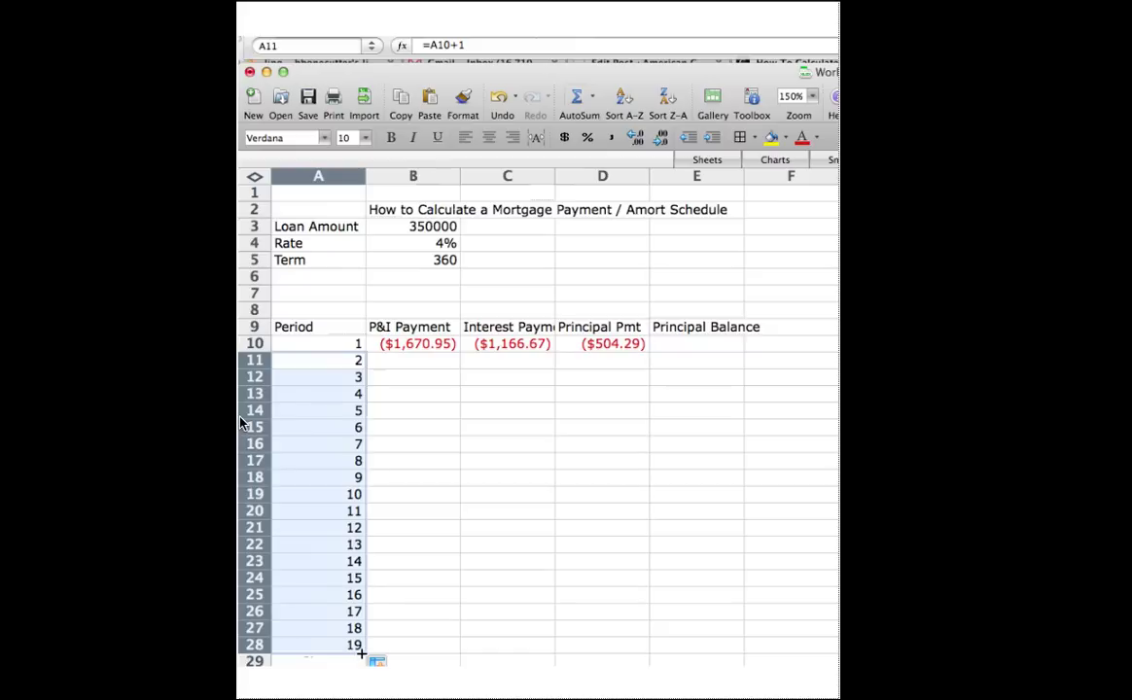
{"action": "left_click_drag", "start_coordinate": [362, 654], "coordinate": [361, 665]}
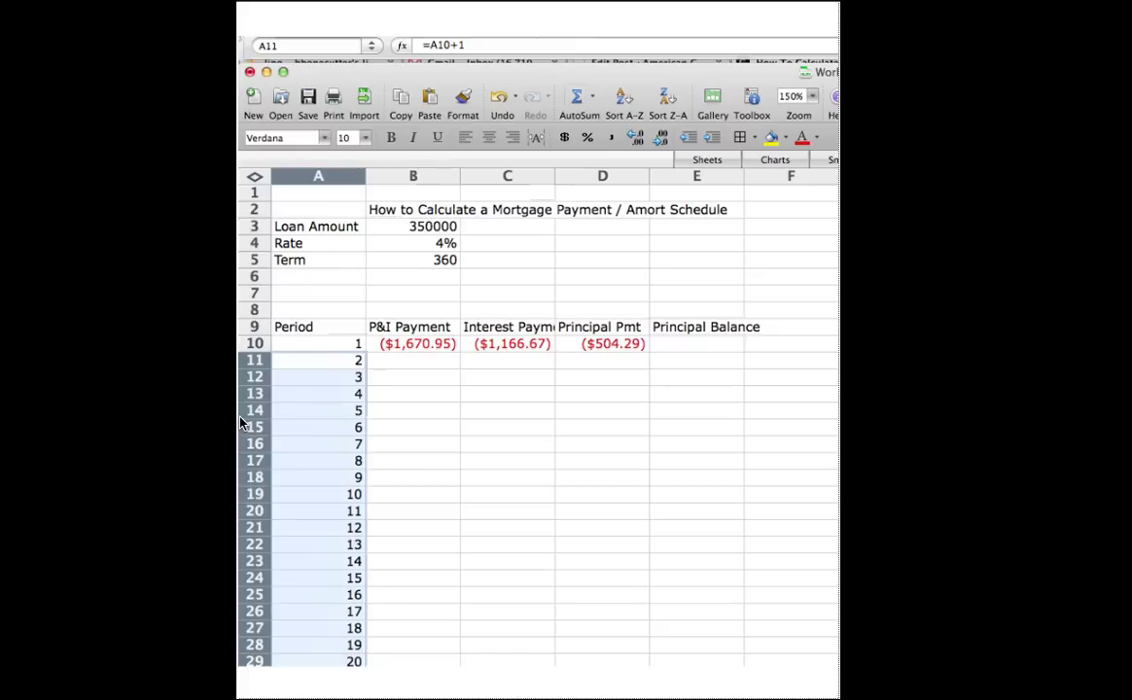
{"action": "left_click", "coordinate": [389, 362]}
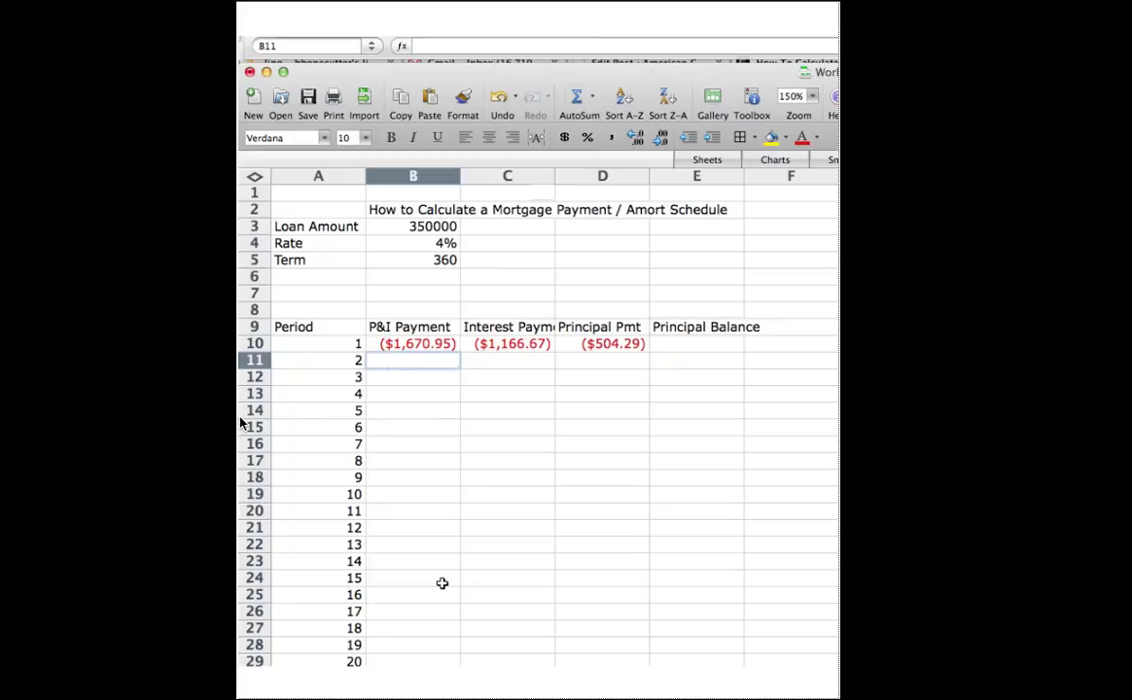
{"action": "key", "text": "super+Tab"}
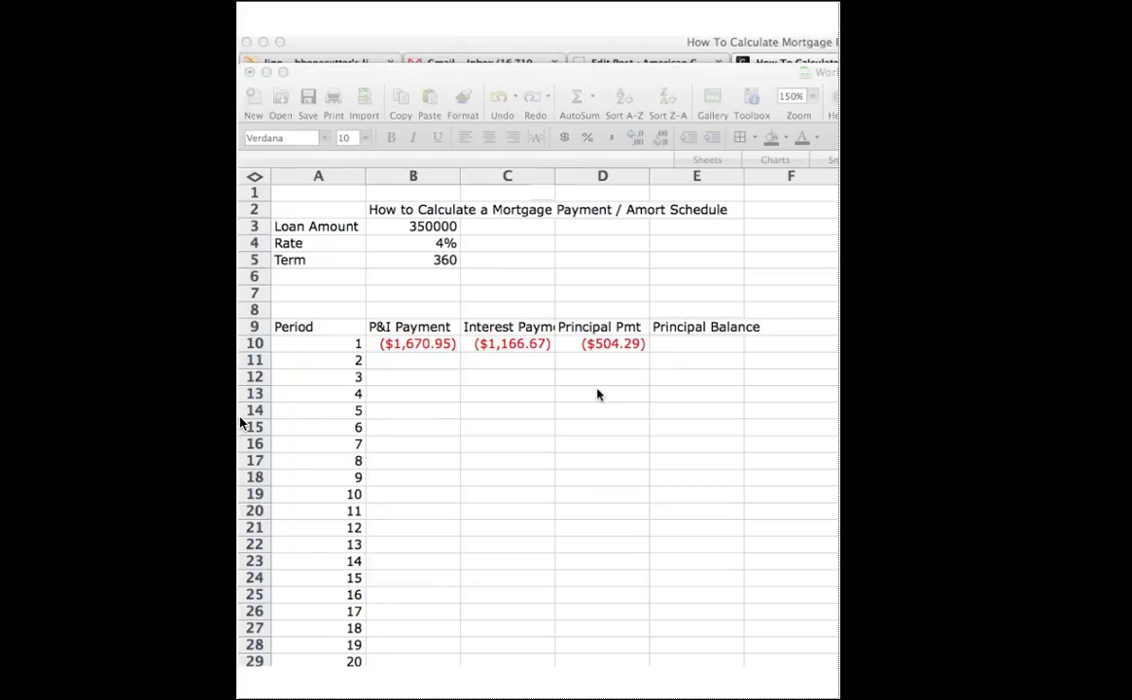
Enter =B3+D10 in E10 so the first balance reads $349,495.71
{"action": "left_click", "coordinate": [688, 353]}
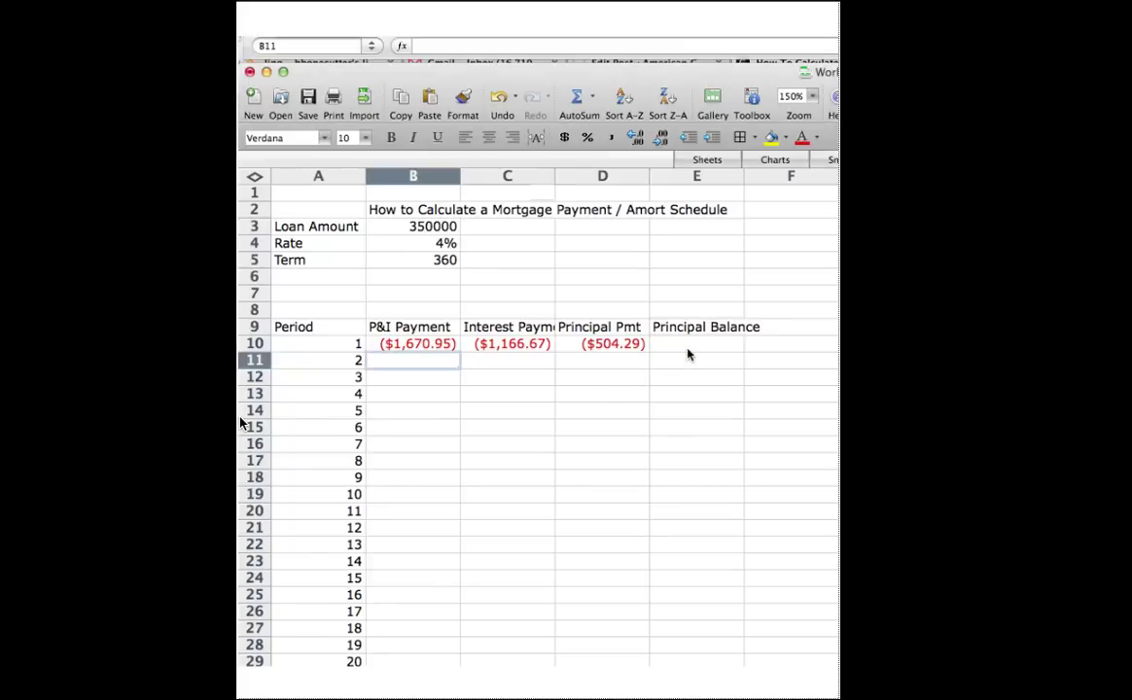
{"action": "left_click", "coordinate": [685, 341]}
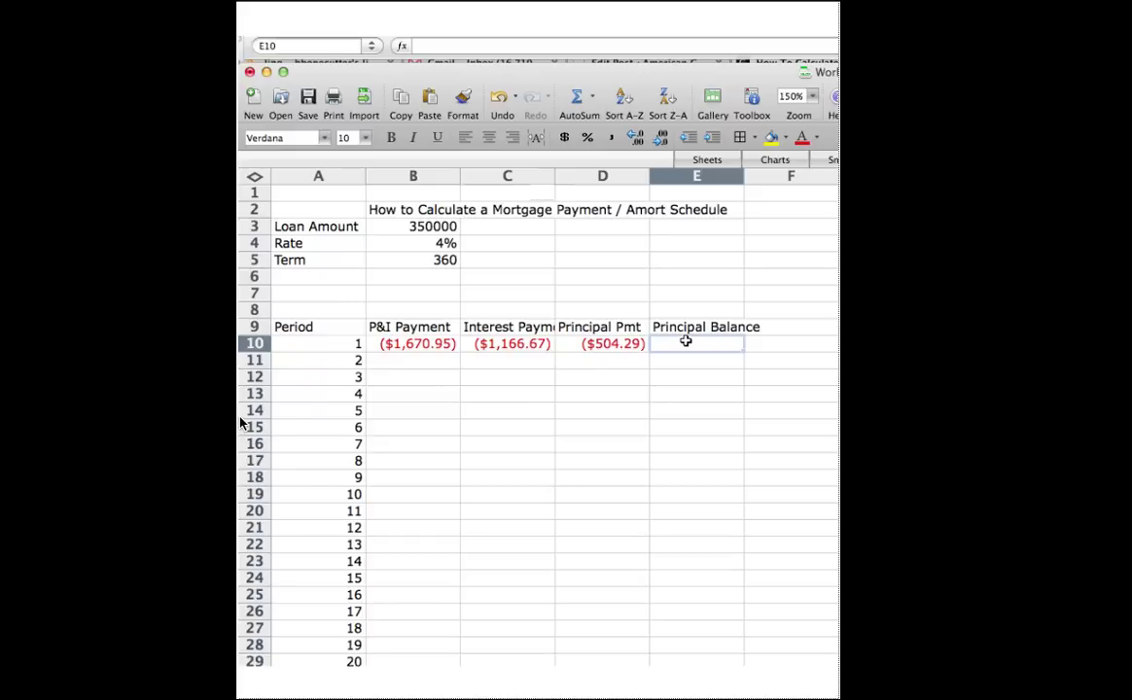
{"action": "type", "text": "="}
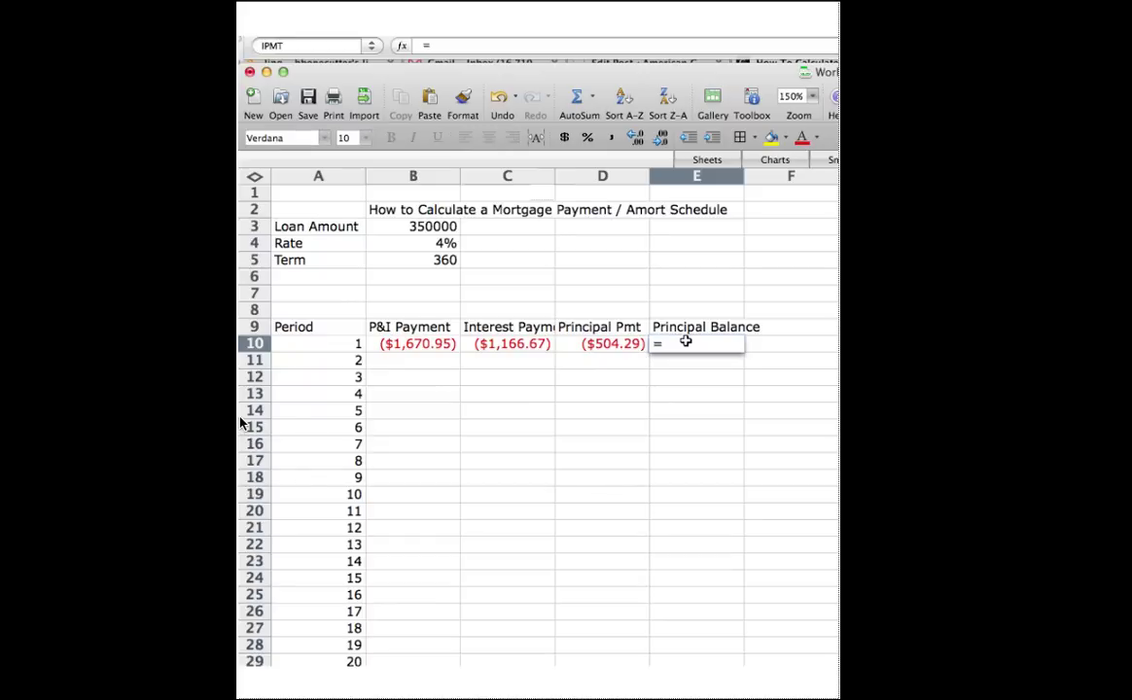
{"action": "left_click", "coordinate": [444, 226]}
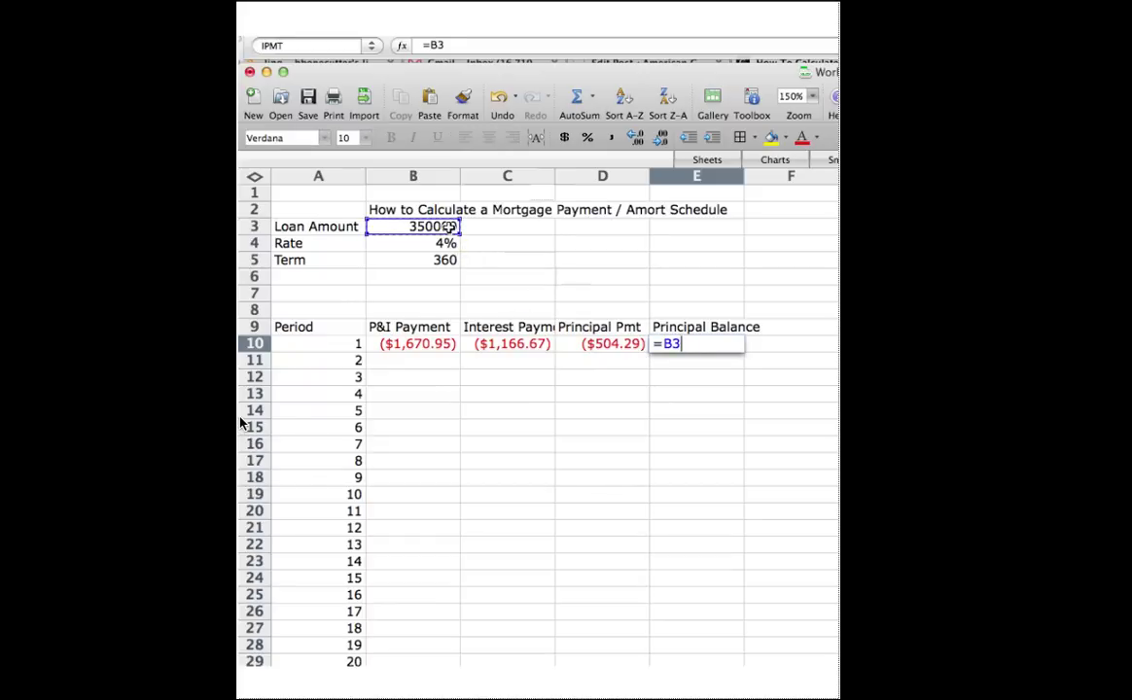
{"action": "type", "text": "+"}
{"action": "left_click", "coordinate": [603, 346]}
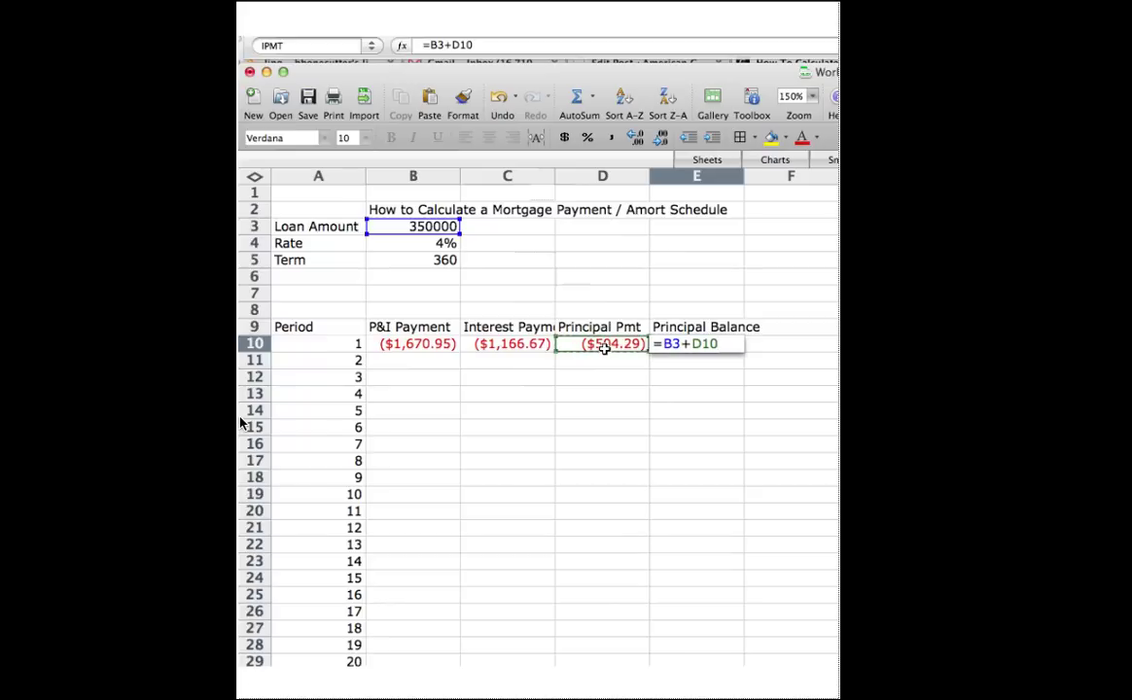
{"action": "key", "text": "Return"}
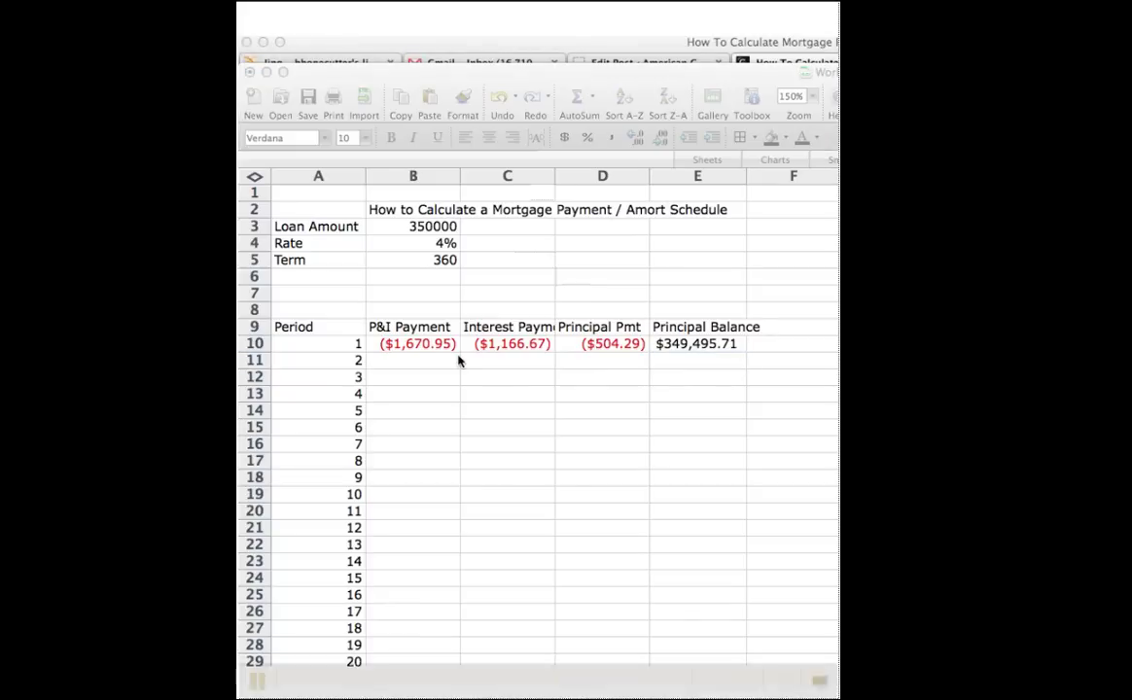
{"action": "mouse_move", "coordinate": [444, 348]}
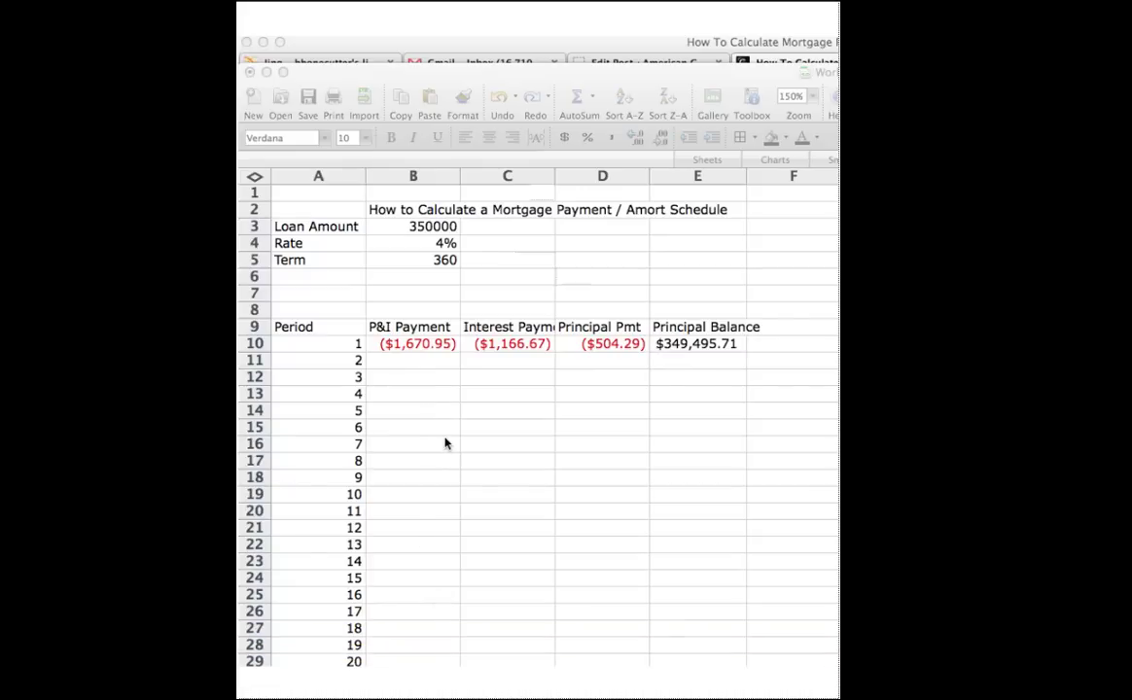
Make B10's PMT rate and term references absolute as $B$4 and $B$5
{"action": "left_click", "coordinate": [430, 348]}
{"action": "left_click", "coordinate": [427, 344]}
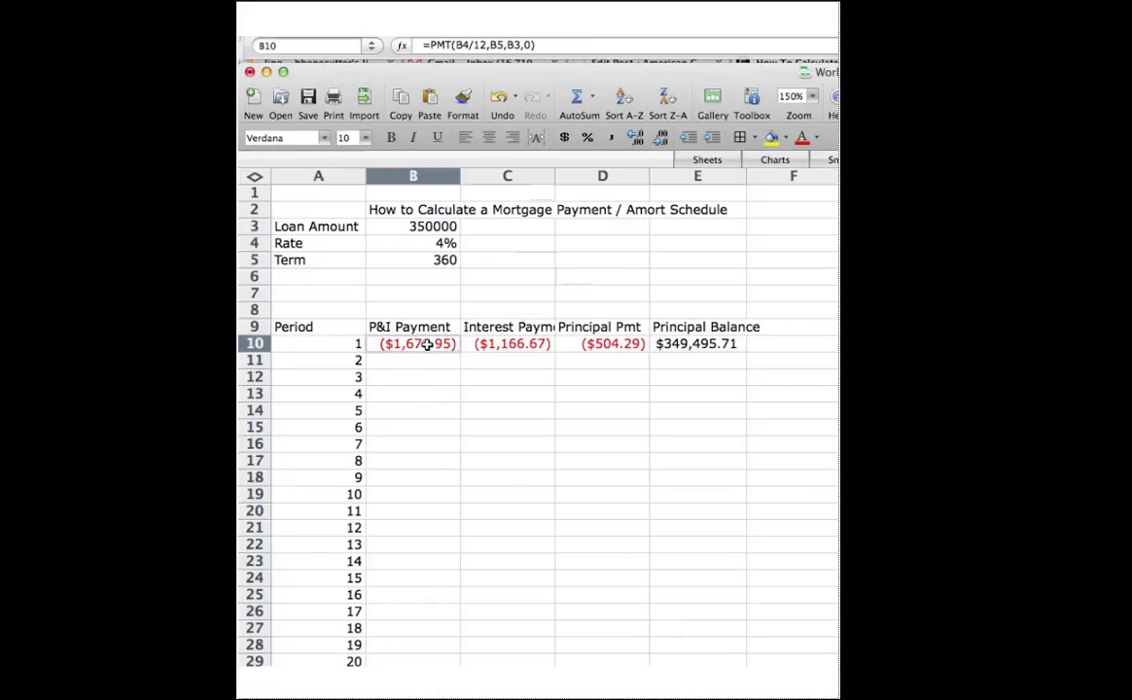
{"action": "left_click", "coordinate": [455, 44]}
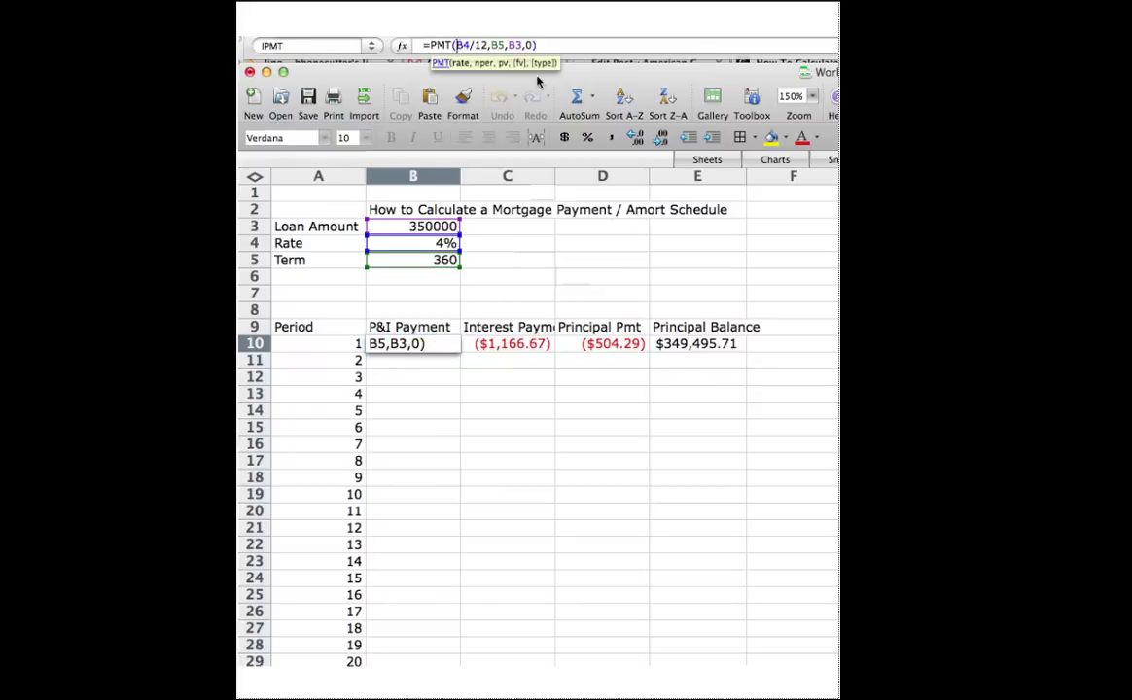
{"action": "type", "text": "$"}
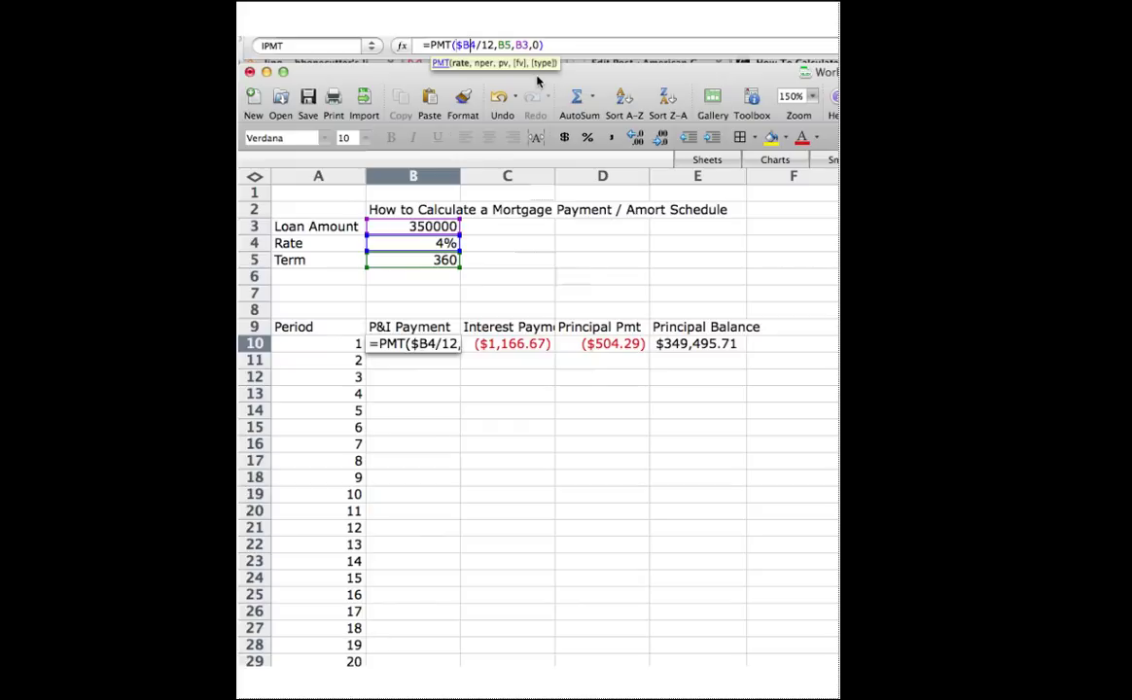
{"action": "key", "text": "Right"}
{"action": "type", "text": "$"}
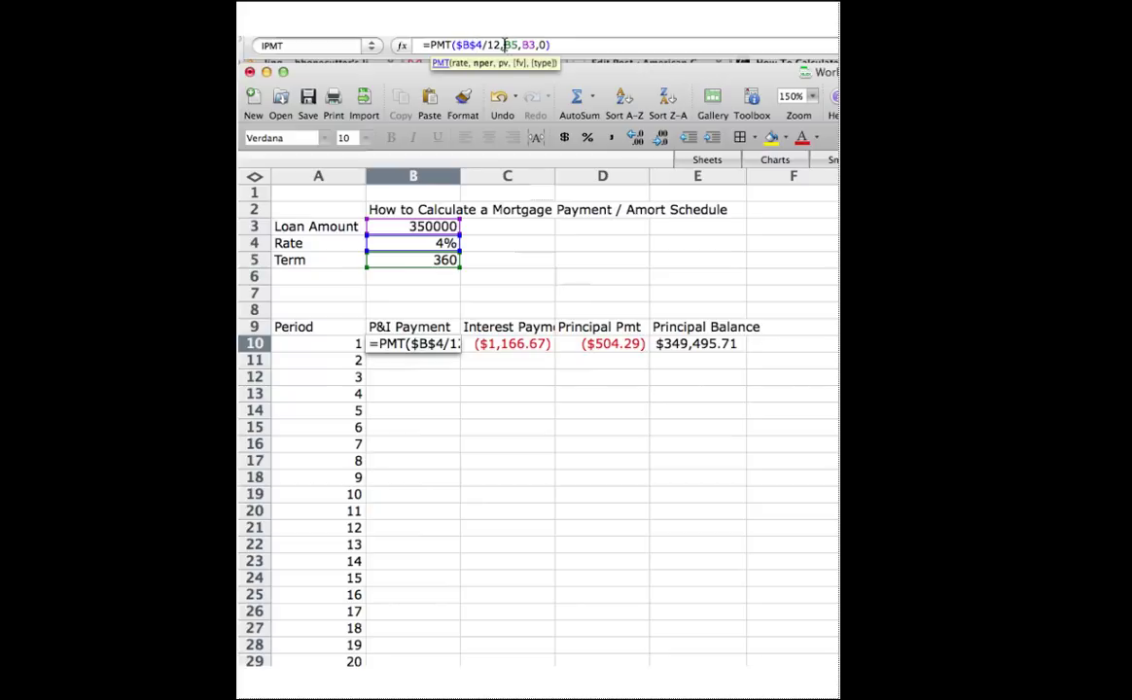
{"action": "left_click", "coordinate": [505, 45]}
{"action": "type", "text": "$"}
{"action": "key", "text": "Right"}
{"action": "type", "text": "$"}
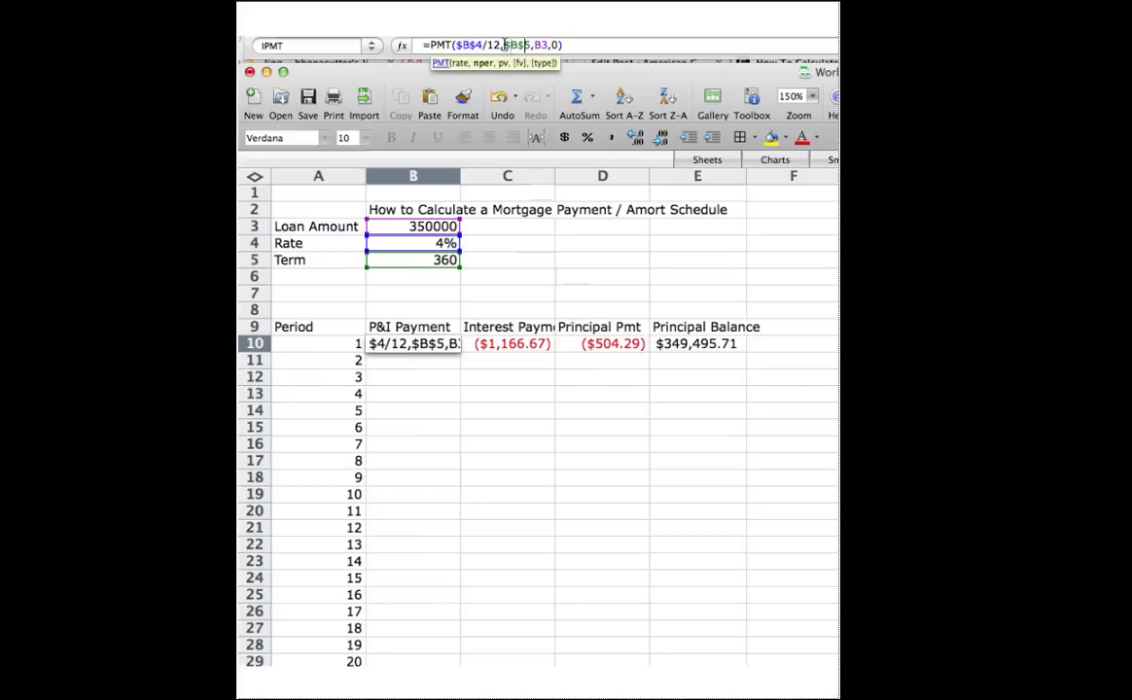
Make the loan reference $B$3 absolute and fill the ($1,670.95) payment down to row 28
{"action": "key", "text": "Right"}
{"action": "type", "text": "$"}
{"action": "key", "text": "Right"}
{"action": "type", "text": "$"}
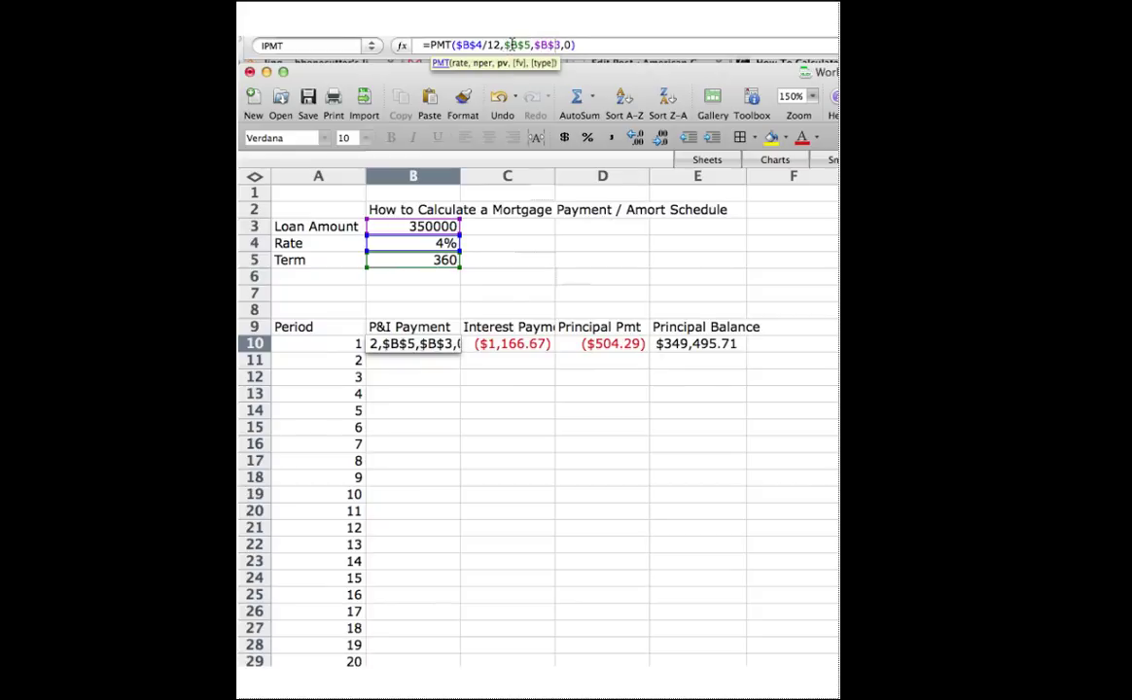
{"action": "key", "text": "Return"}
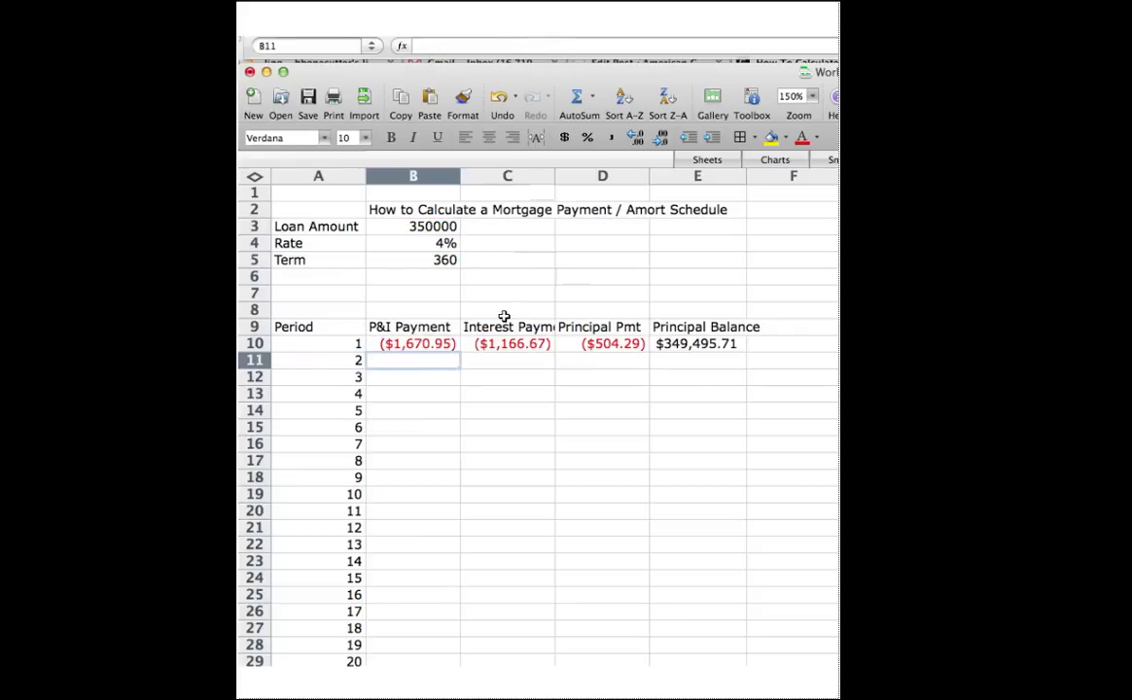
{"action": "left_click", "coordinate": [443, 345]}
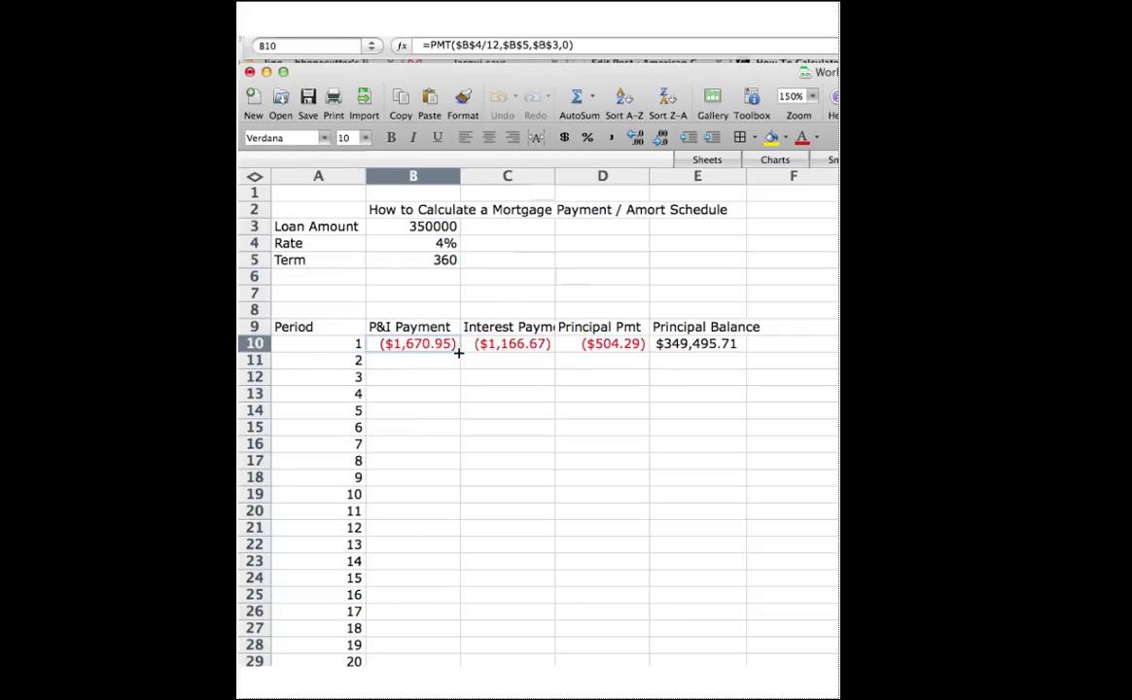
{"action": "left_click_drag", "start_coordinate": [457, 356], "coordinate": [433, 646]}
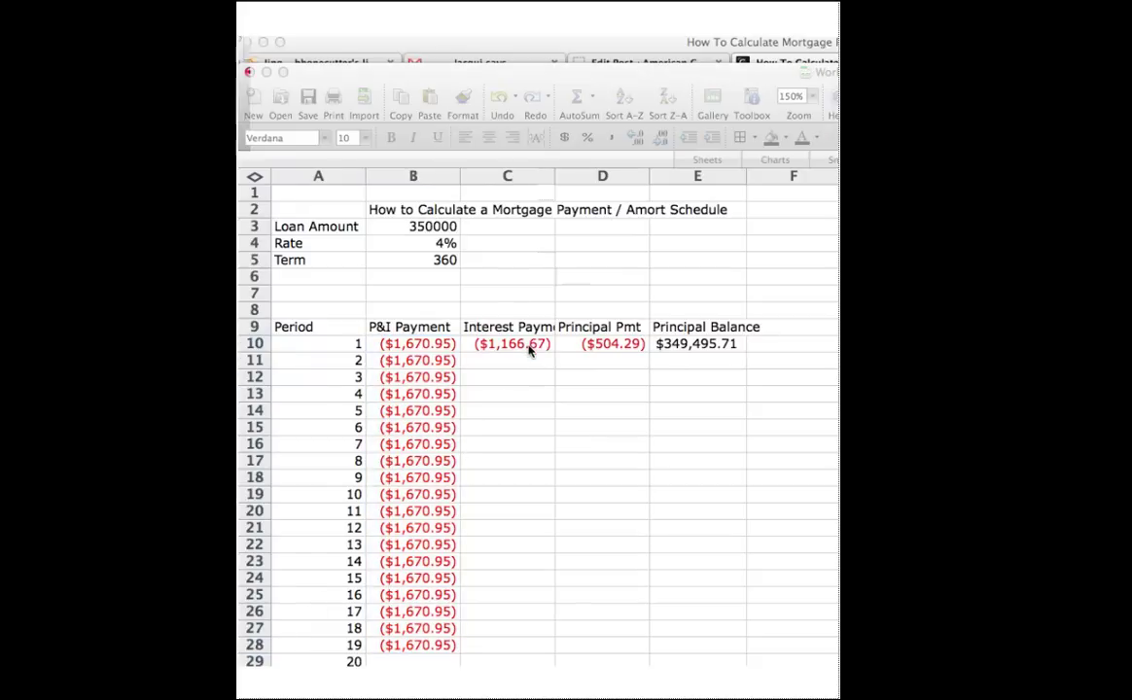
Make C10's IPMT rate and term references absolute as $B$4 and $B$5
{"action": "left_click", "coordinate": [527, 346]}
{"action": "left_click", "coordinate": [525, 345]}
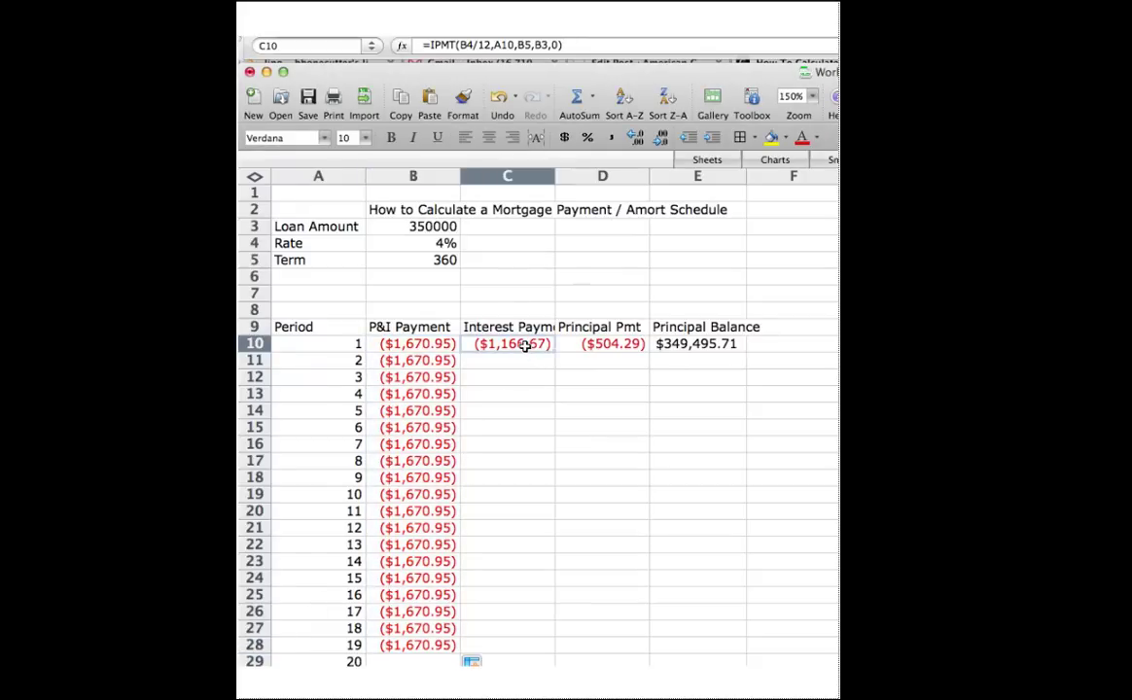
{"action": "left_click", "coordinate": [460, 45]}
{"action": "type", "text": "$"}
{"action": "key", "text": "Right"}
{"action": "type", "text": "$"}
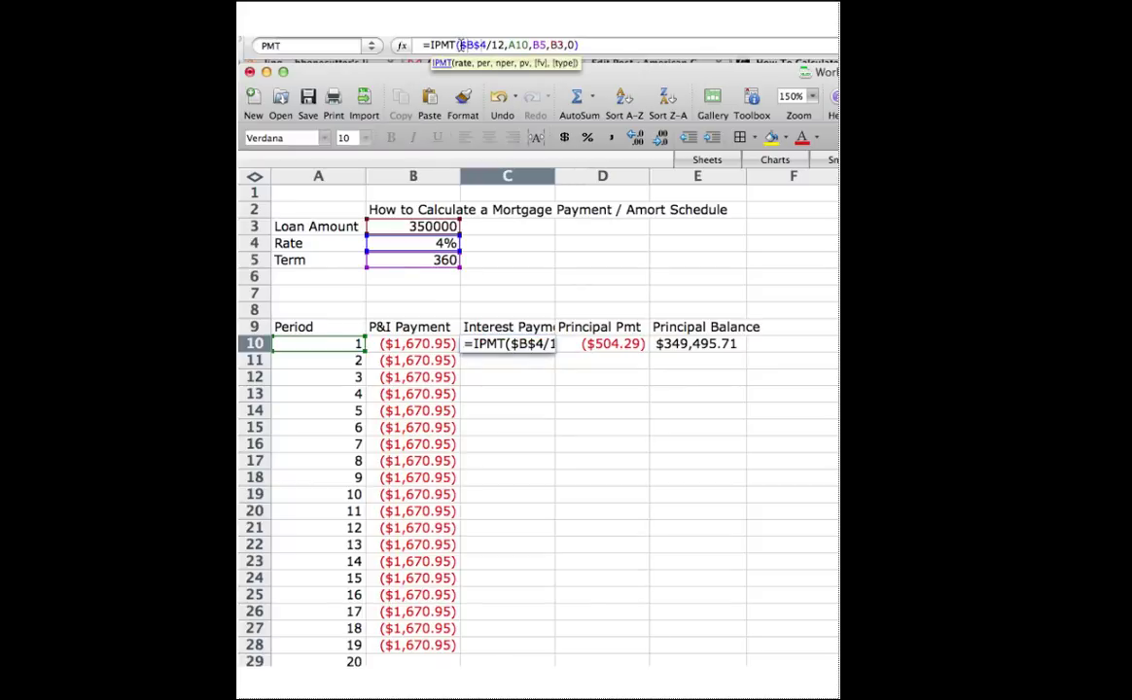
{"action": "left_click", "coordinate": [518, 45]}
{"action": "left_click", "coordinate": [531, 45]}
{"action": "type", "text": "$"}
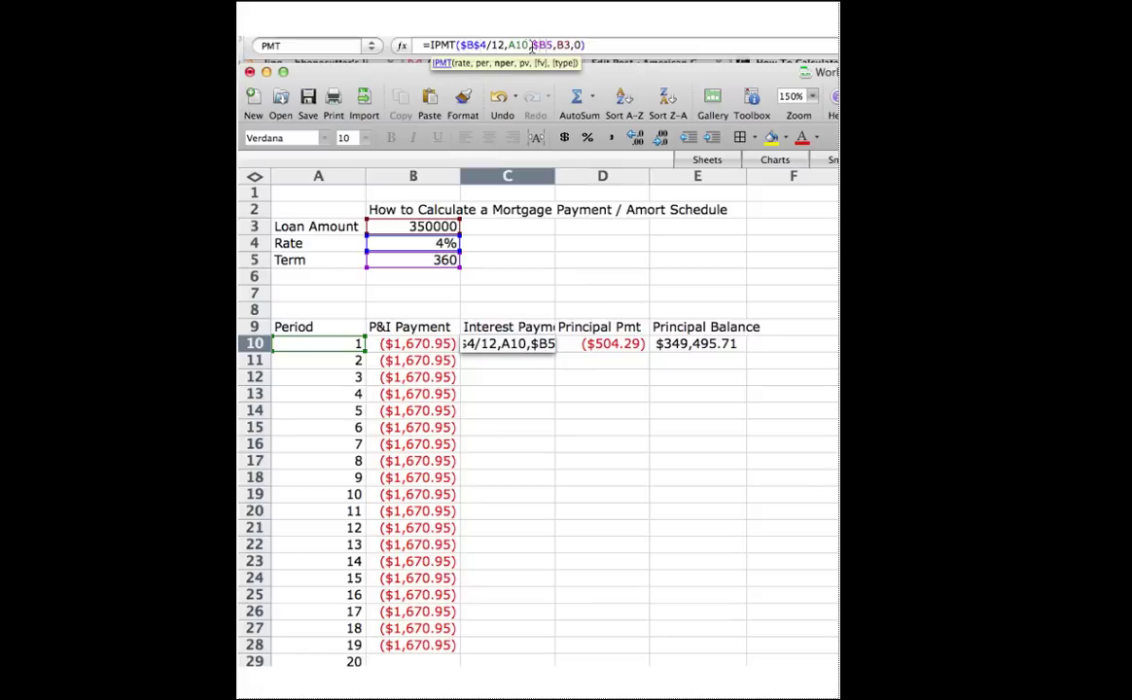
{"action": "key", "text": "Right"}
{"action": "type", "text": "$"}
Make the loan reference $B$3 absolute and fill interest down to row 28, checking the results
{"action": "key", "text": "Right"}
{"action": "key", "text": "Right"}
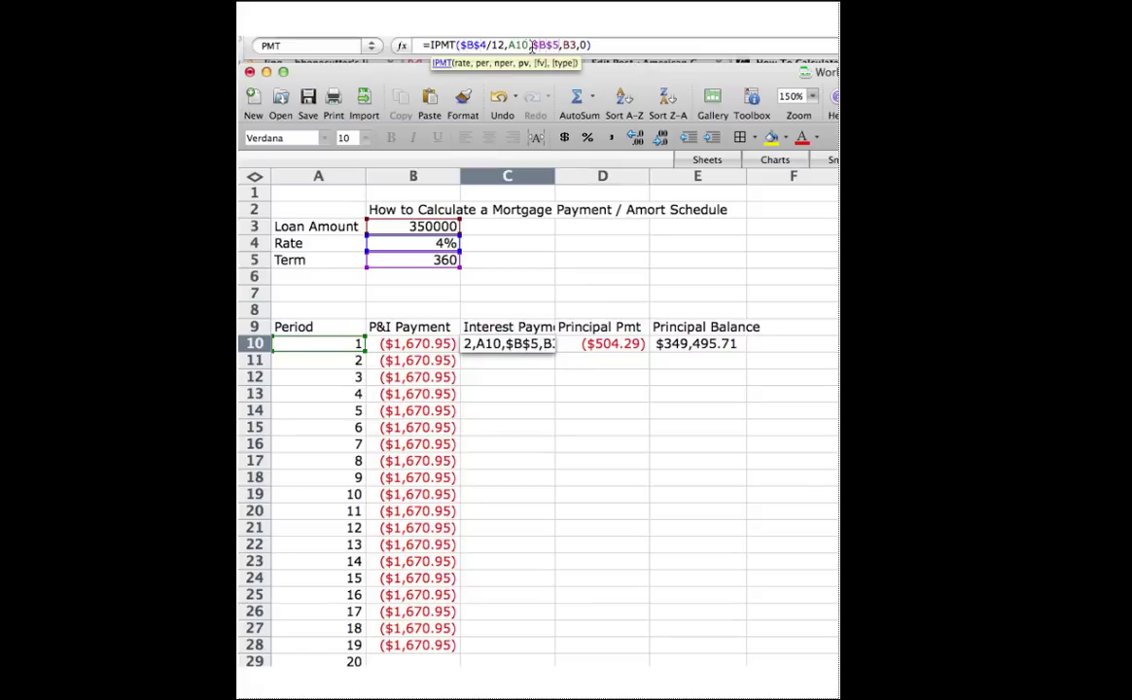
{"action": "type", "text": "$"}
{"action": "key", "text": "Right"}
{"action": "type", "text": "$"}
{"action": "key", "text": "Return"}
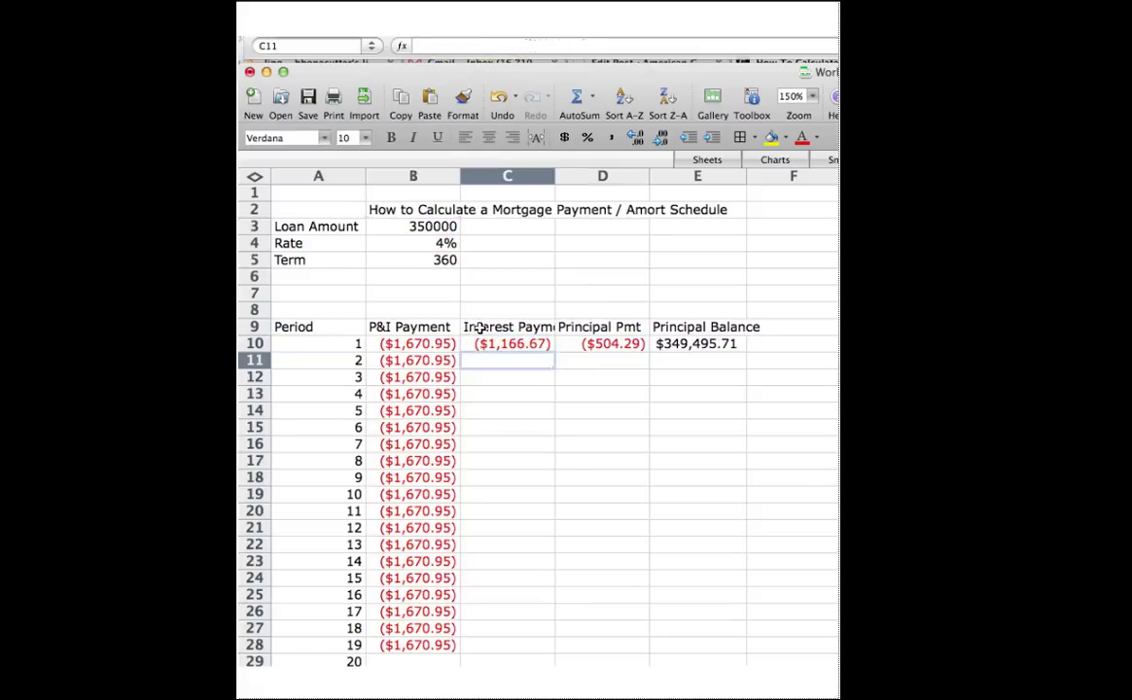
{"action": "left_click", "coordinate": [546, 344]}
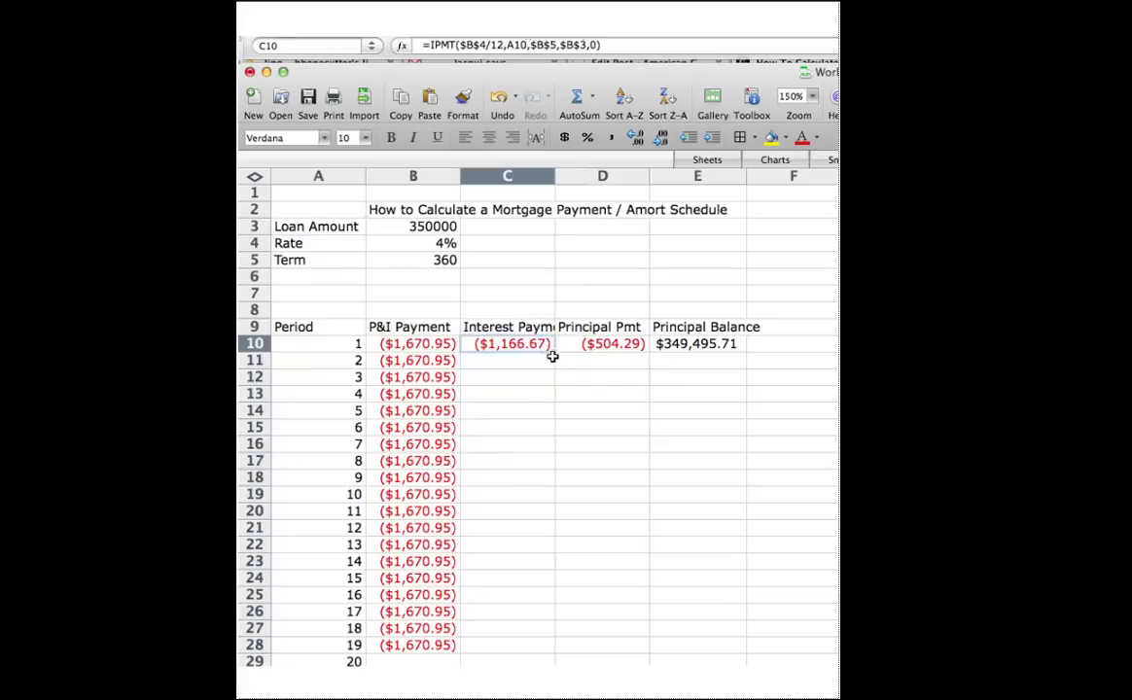
{"action": "left_click_drag", "start_coordinate": [551, 357], "coordinate": [524, 652]}
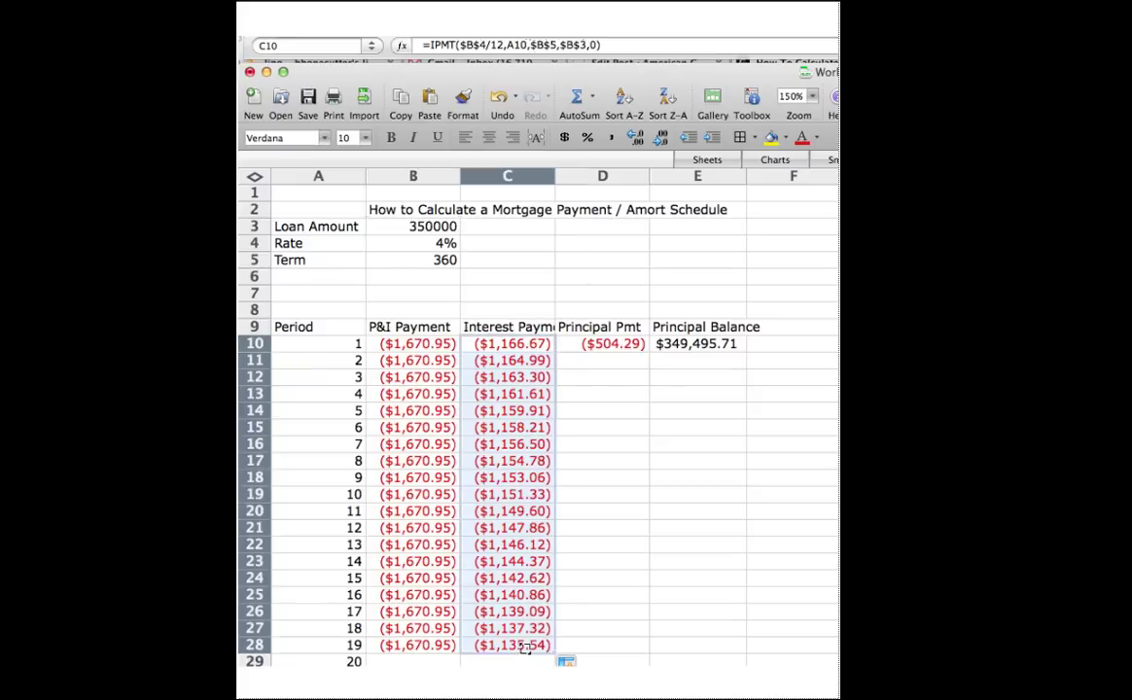
{"action": "left_click", "coordinate": [538, 362]}
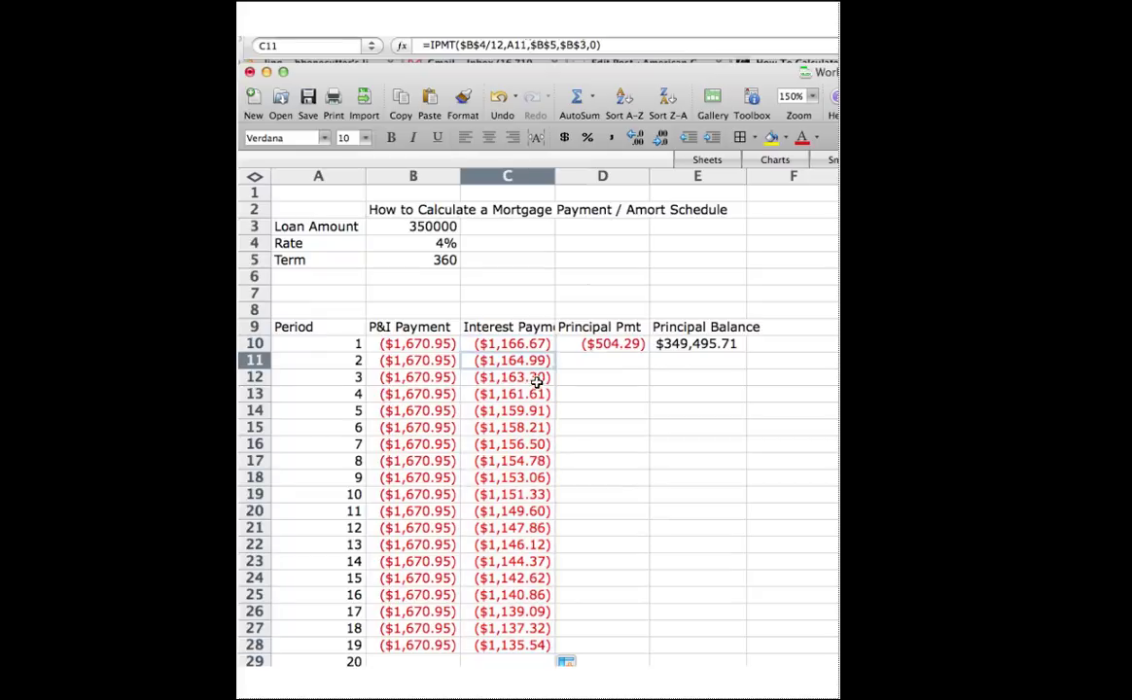
{"action": "key", "text": "Down"}
{"action": "key", "text": "Down"}
{"action": "key", "text": "Down"}
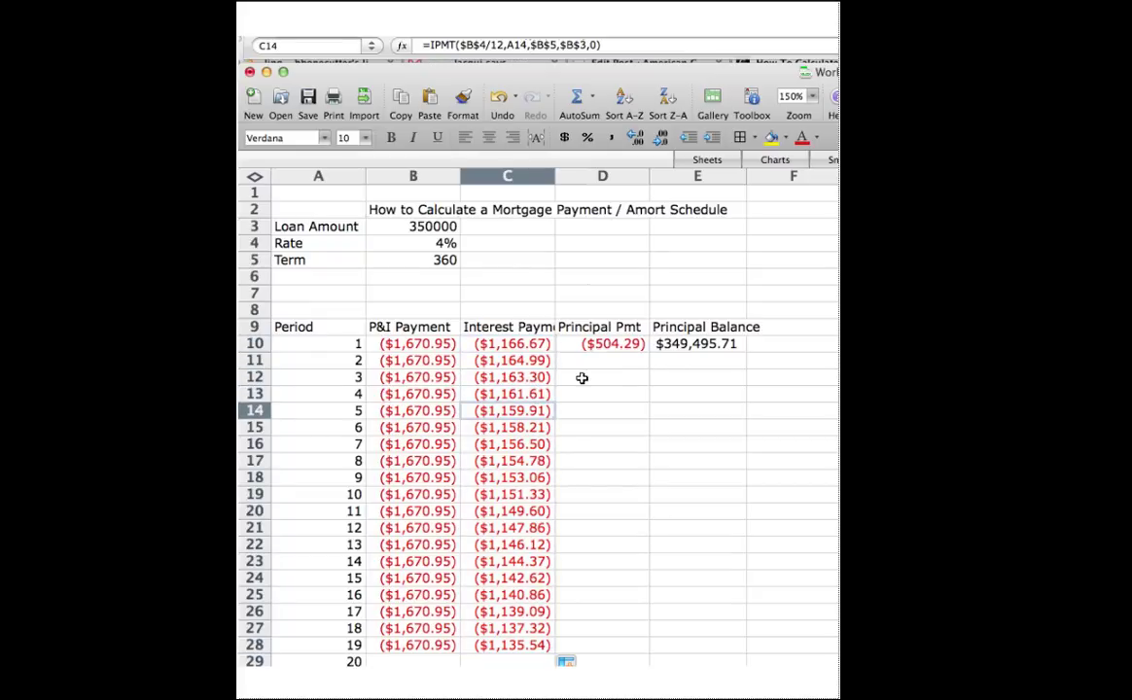
Copy D10's =B10-C10 principal formula down to row 28, from ($504.29) to ($535.42)
{"action": "left_click", "coordinate": [622, 346]}
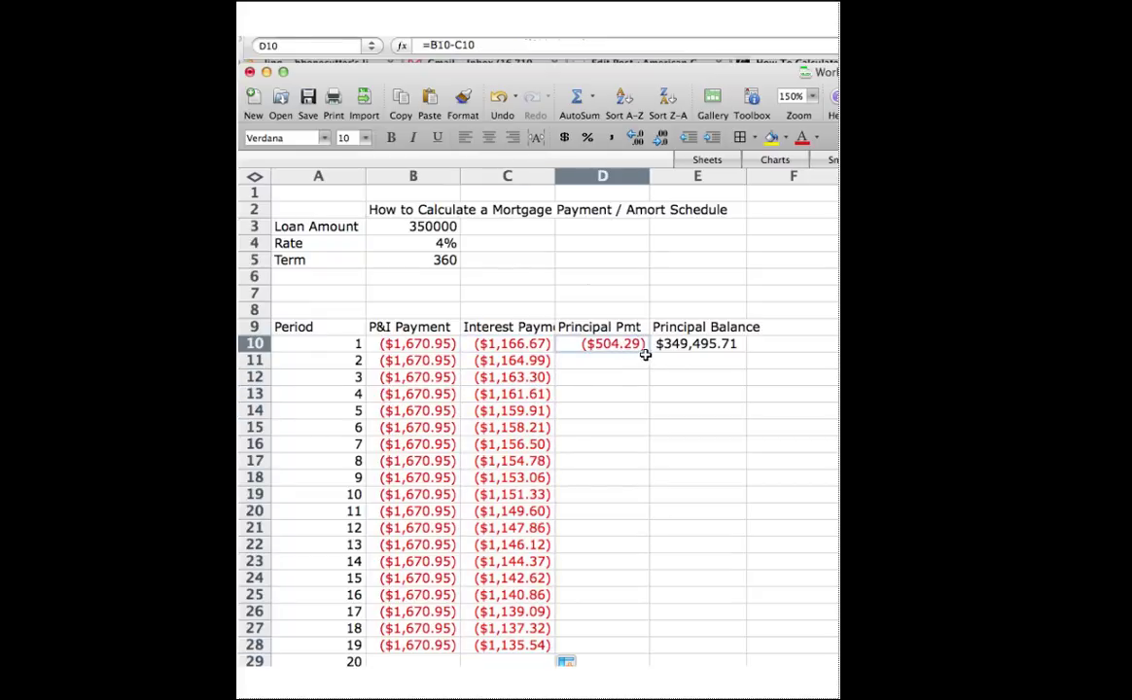
{"action": "left_click_drag", "start_coordinate": [649, 352], "coordinate": [601, 651]}
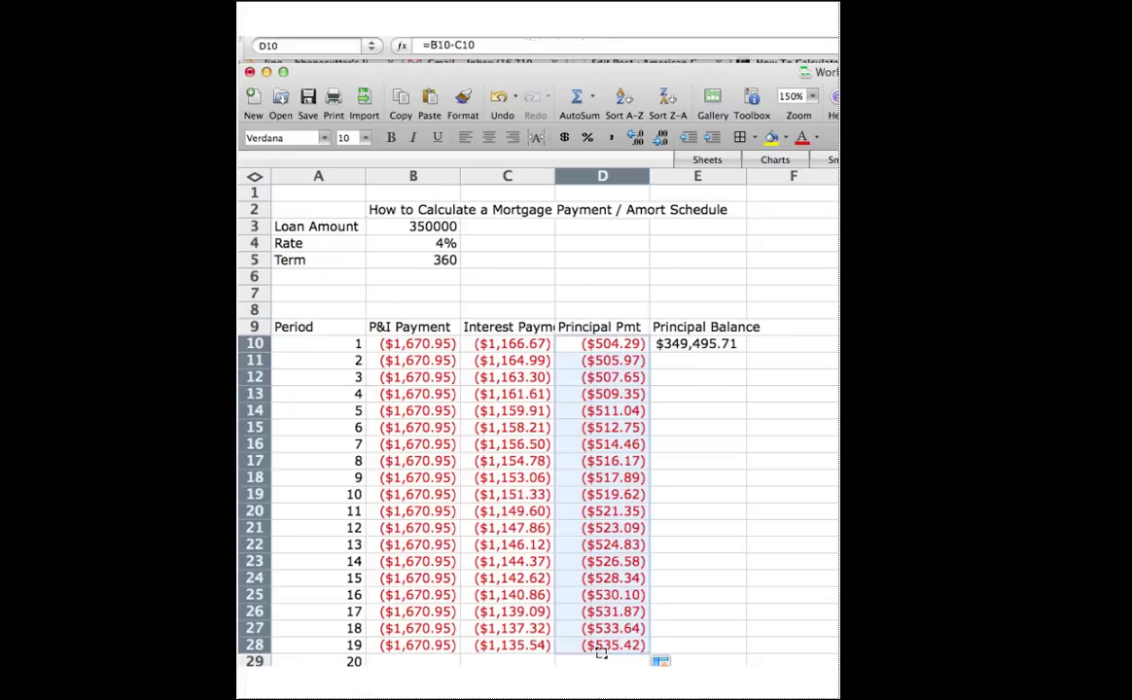
{"action": "left_click", "coordinate": [619, 429]}
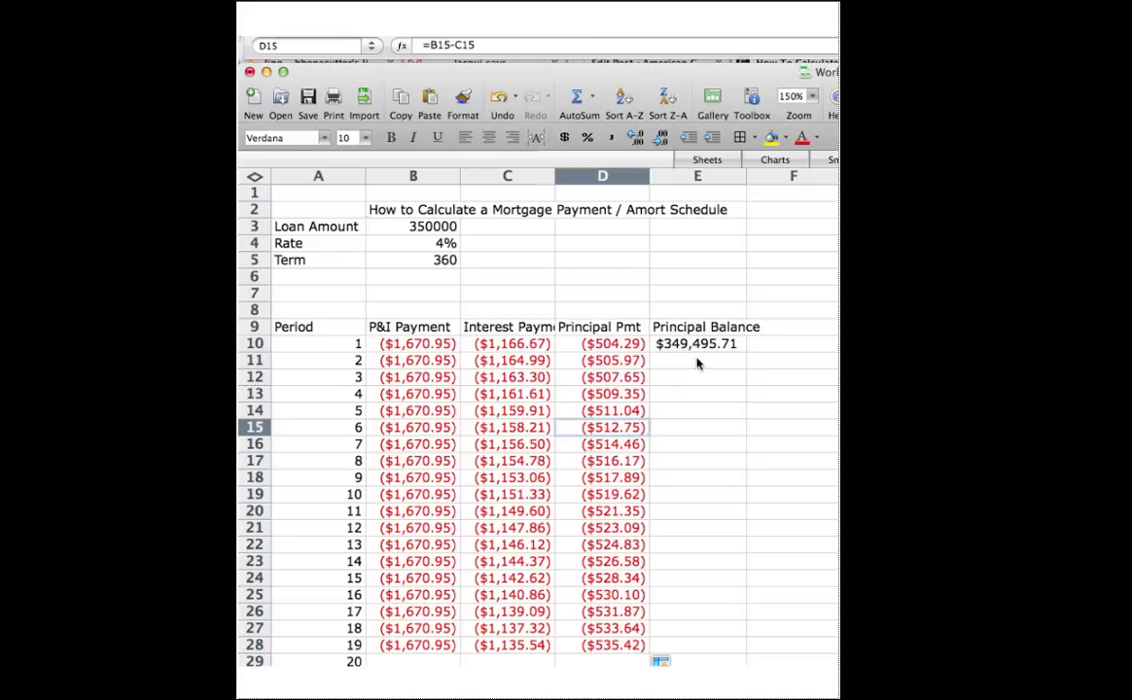
{"action": "key", "text": "F2"}
{"action": "key", "text": "Home"}
{"action": "type", "text": "=E11"}
{"action": "key", "text": "BackSpace"}
{"action": "key", "text": "BackSpace"}
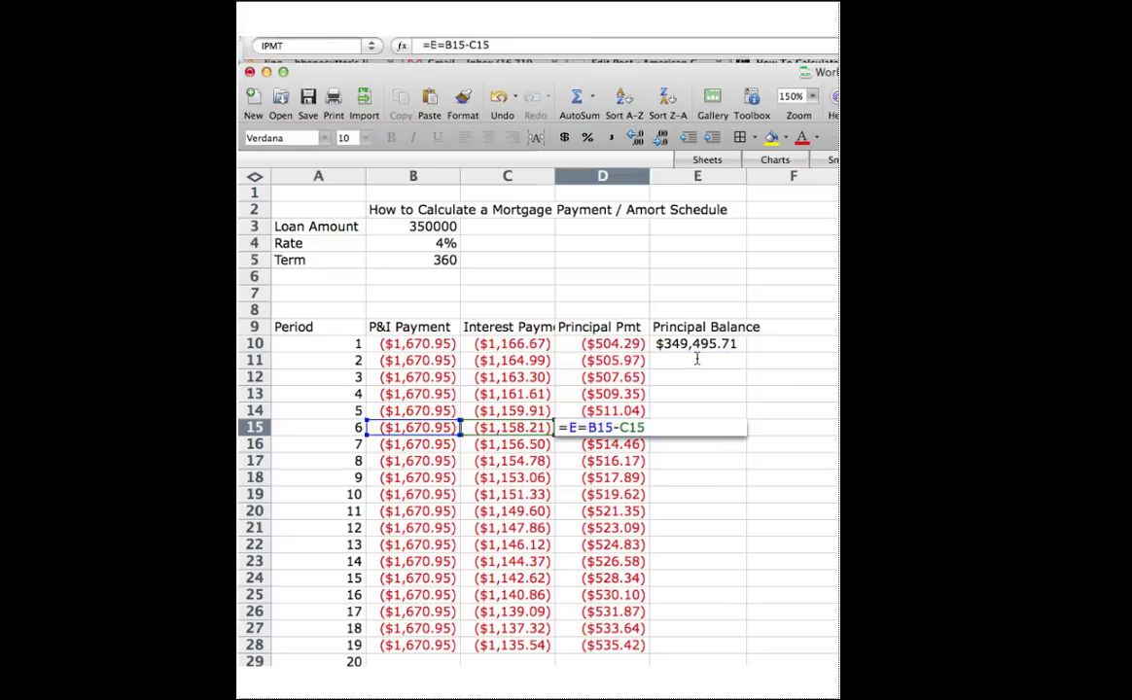
{"action": "key", "text": "Escape"}
{"action": "left_click", "coordinate": [697, 359]}
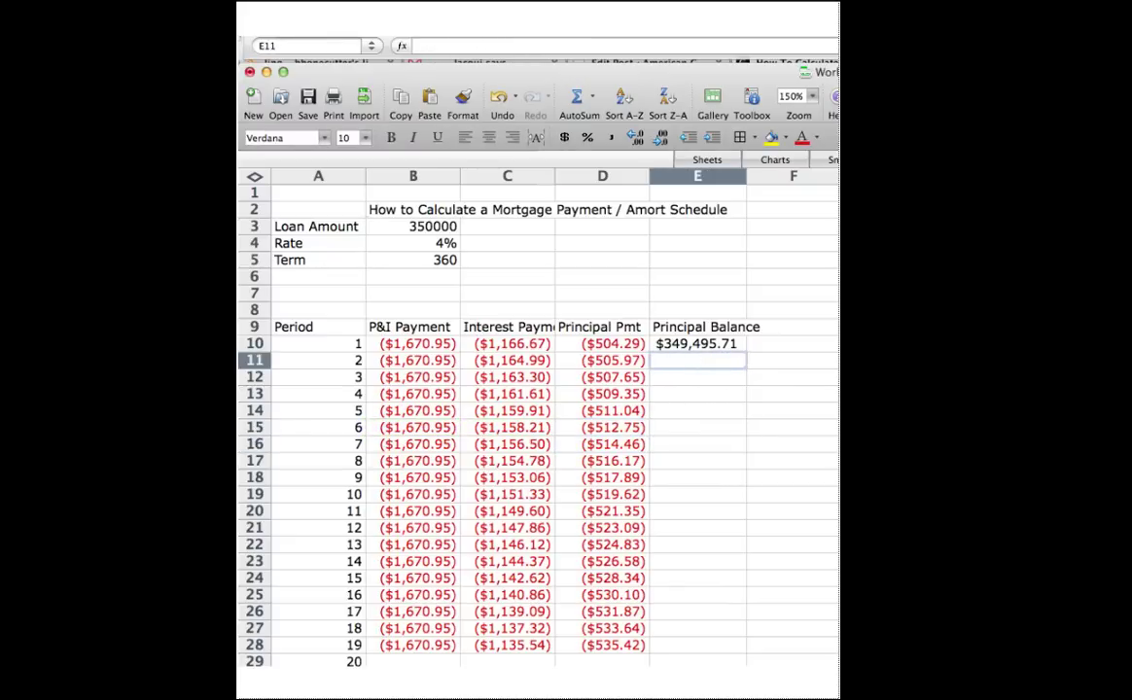